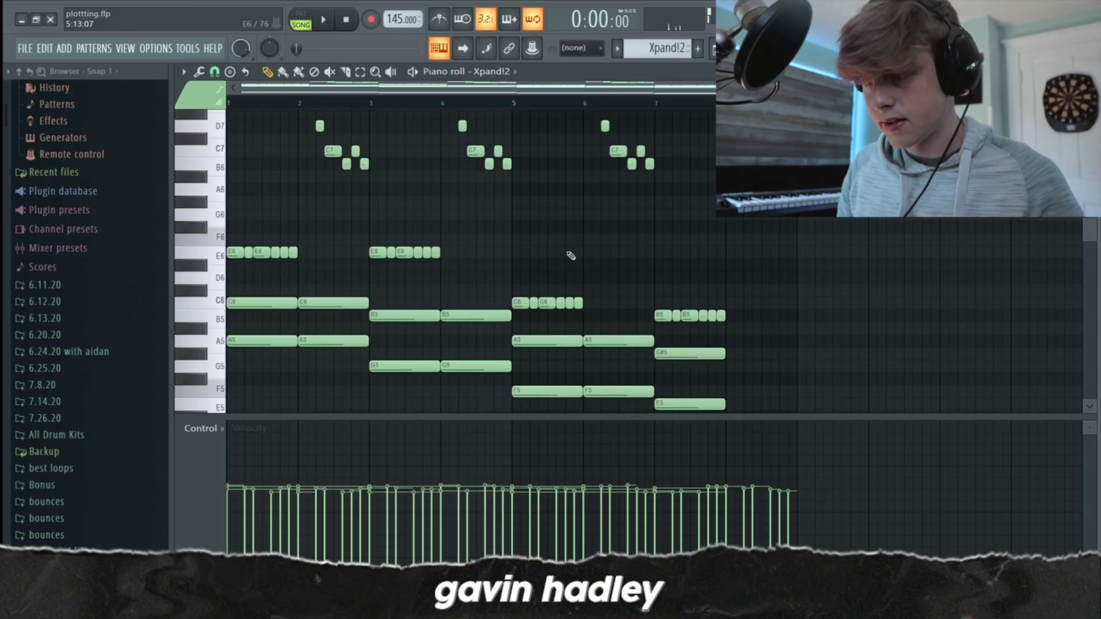
# Step: Play the Xpand!2 pattern in the piano roll and look over its chords and melody notes
pyautogui.press('space')
pyautogui.scroll(2, 571, 256)
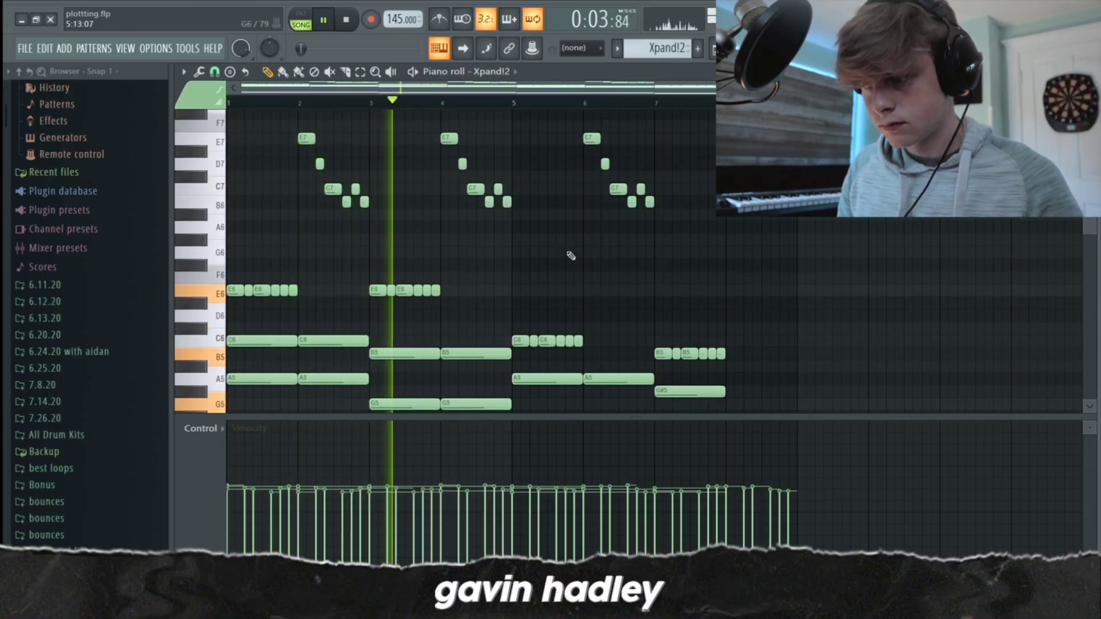
pyautogui.scroll(-3, 571, 256)
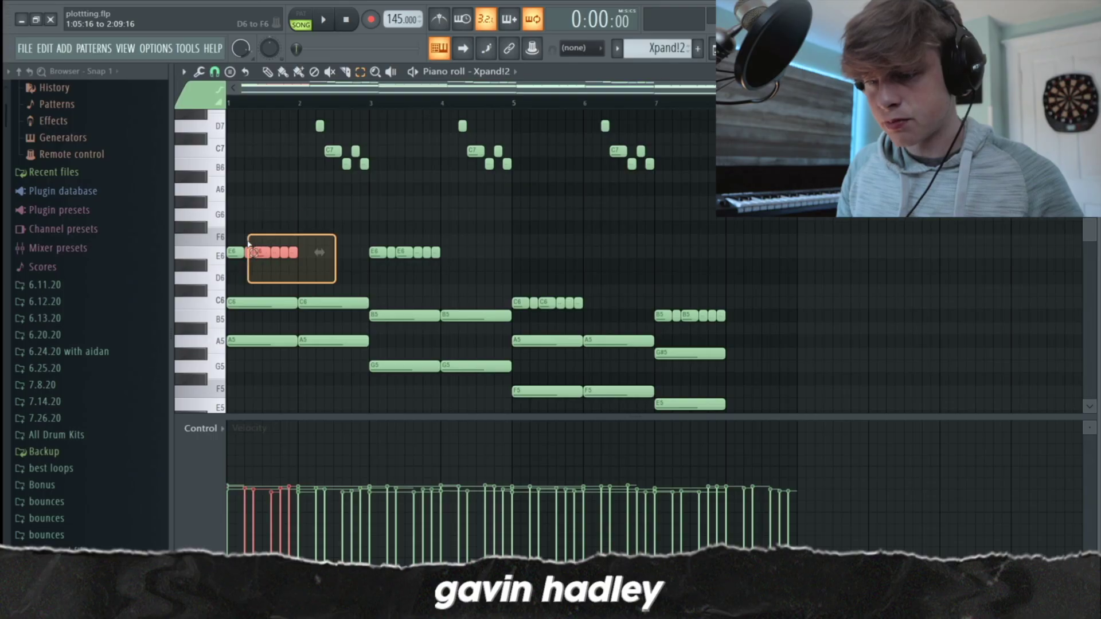
# Step: Examine the repeated E6 notes and the descending run in the opening bars, selecting the note groups
pyautogui.moveTo(714, 86); pyautogui.dragTo(642, 186)
pyautogui.scroll(3, 459, 194)
pyautogui.click(325, 190)
pyautogui.moveTo(325, 187); pyautogui.dragTo(530, 305)
pyautogui.moveTo(366, 396); pyautogui.dragTo(114, 367)
pyautogui.moveTo(363, 203); pyautogui.dragTo(536, 294)
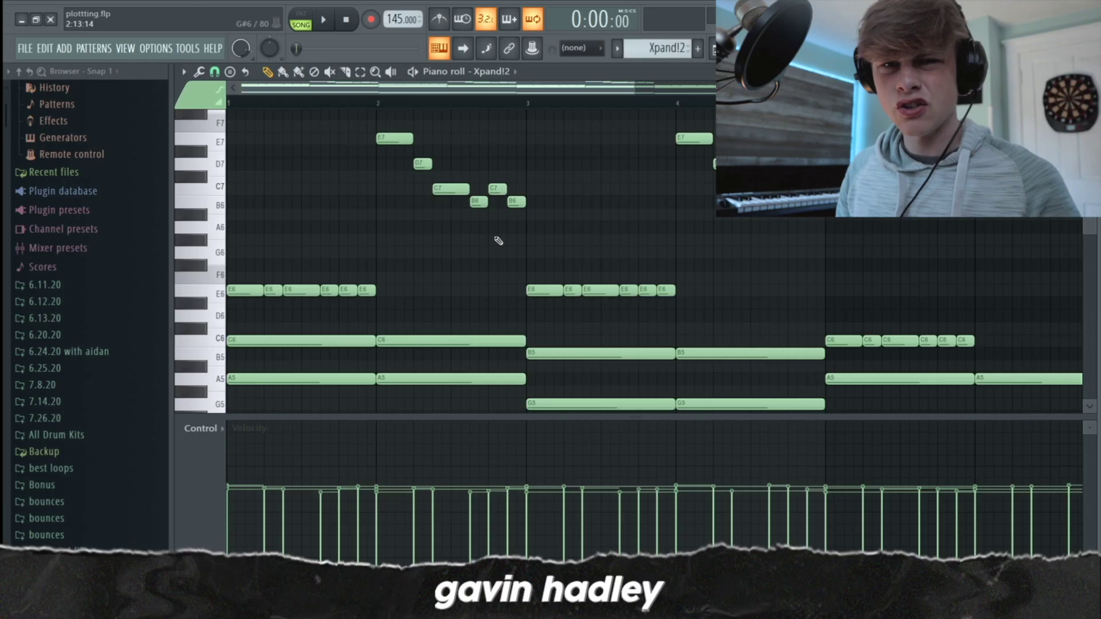
pyautogui.scroll(-2, 544, 284)
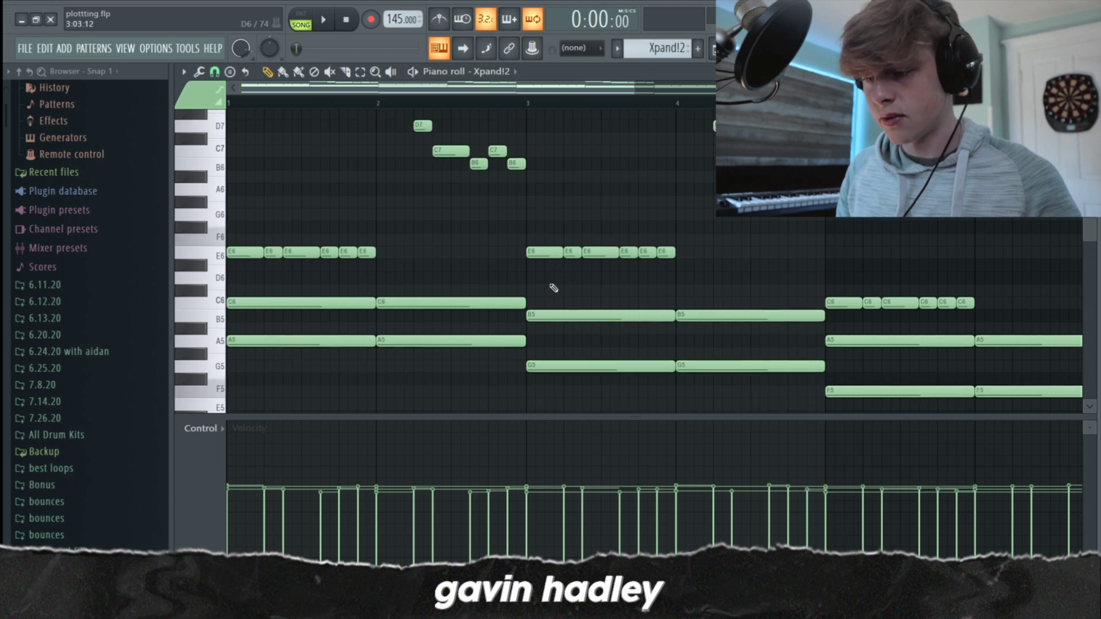
# Step: Play the Xpand!2 pattern's closing section with the last chord in bar 7
pyautogui.moveTo(633, 89); pyautogui.dragTo(931, 92)
pyautogui.scroll(4, 614, 216)
pyautogui.scroll(-6, 573, 221)
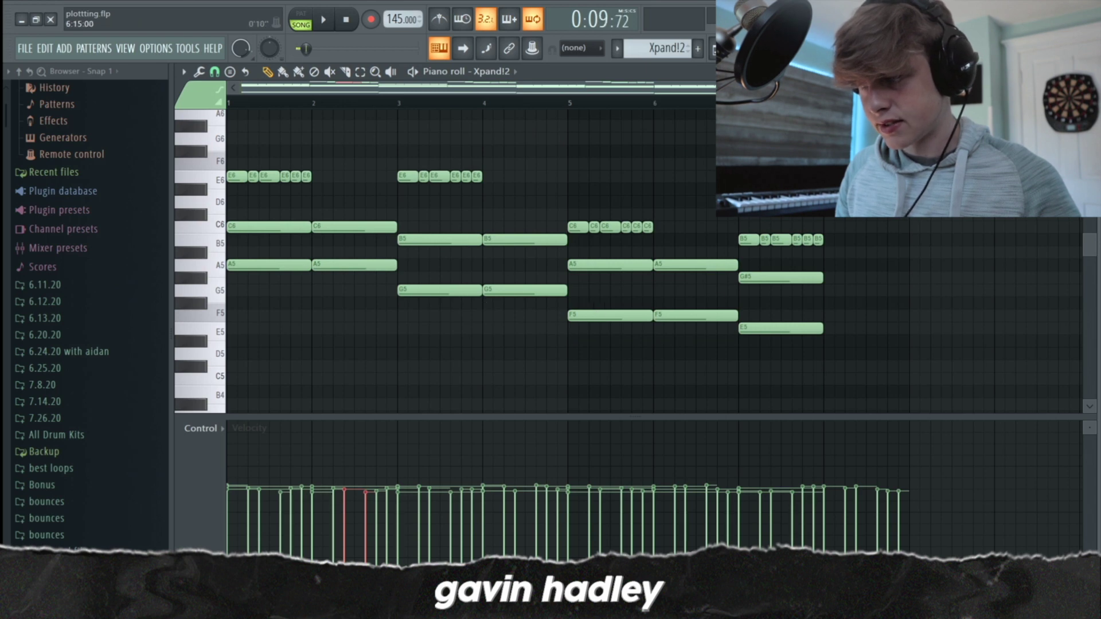
pyautogui.press('space')
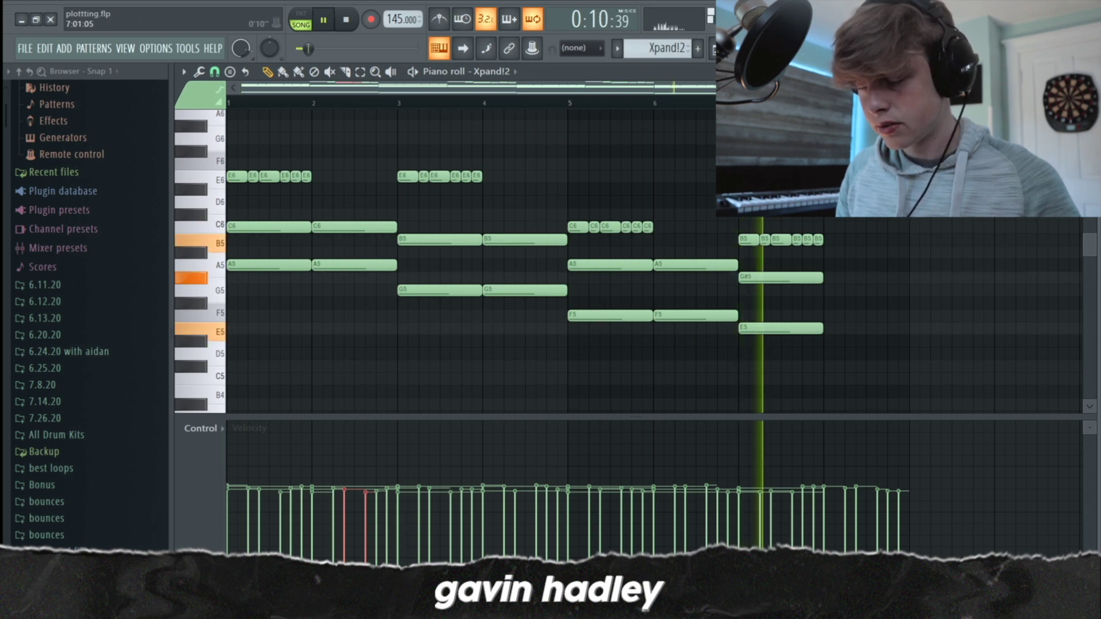
pyautogui.press('space')
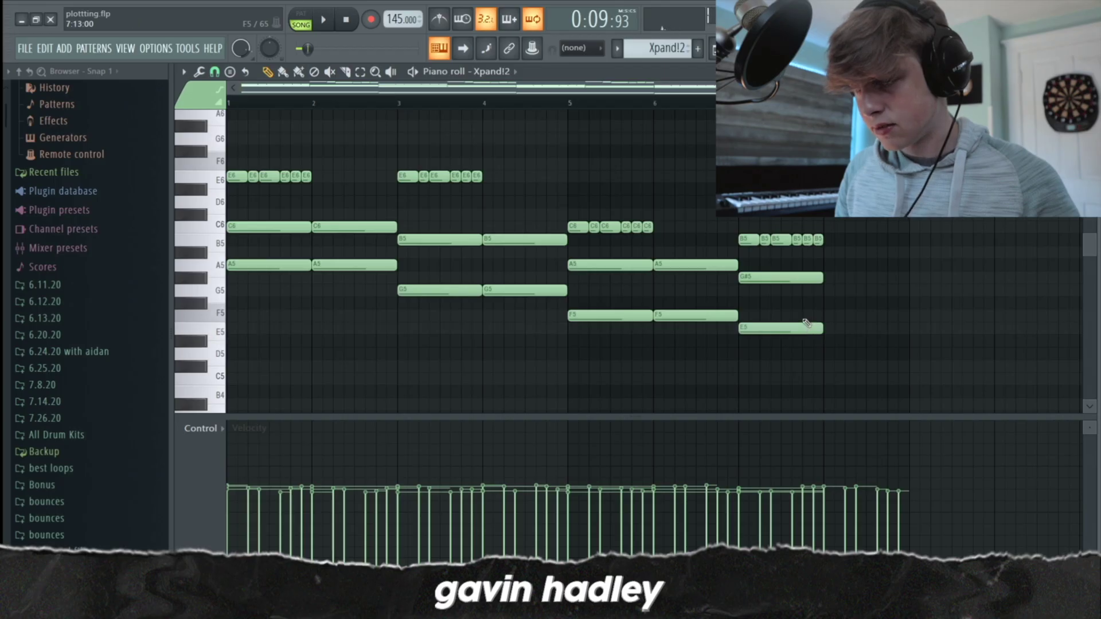
# Step: Inspect the chord notes and the repeated C6 and B5 notes in bars 5 and 7, replaying the ending
pyautogui.scroll(2, 786, 312)
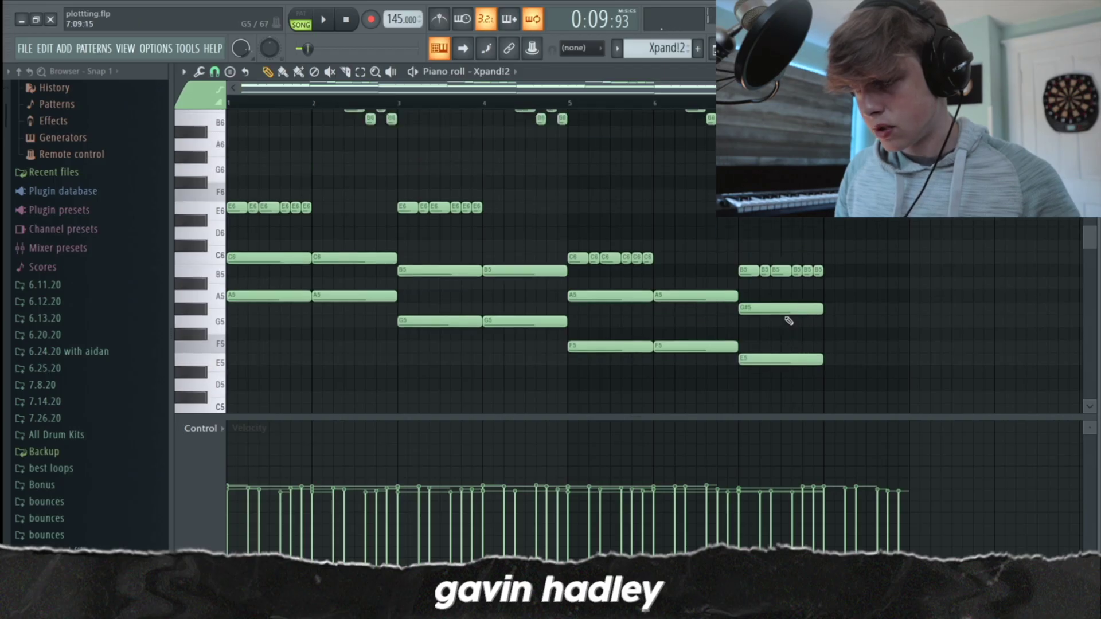
pyautogui.scroll(-2, 749, 318)
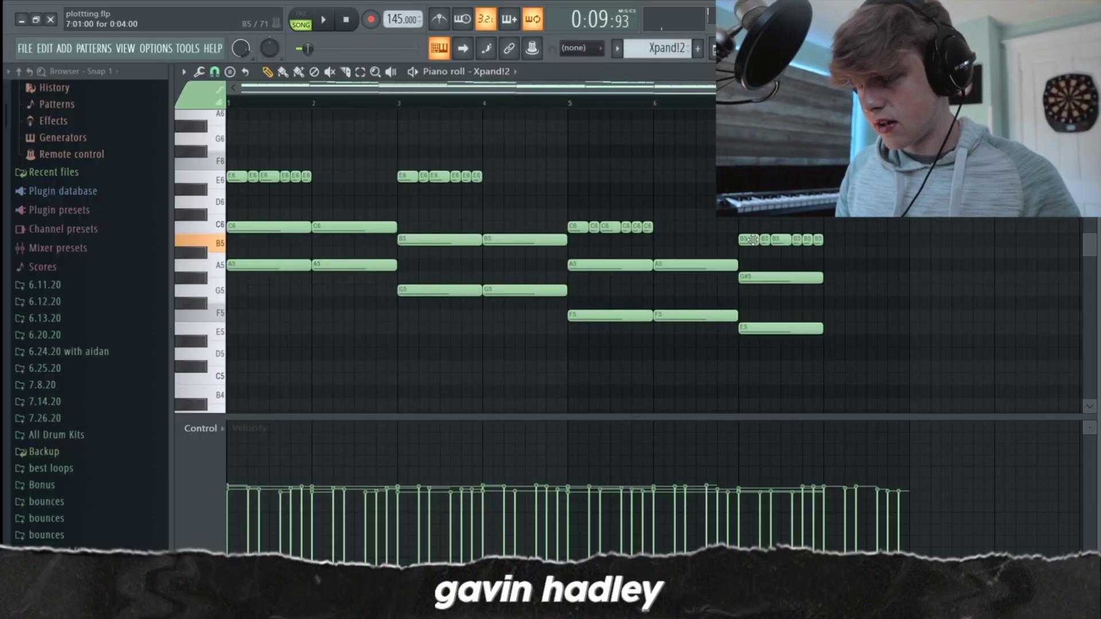
pyautogui.scroll(4, 791, 356)
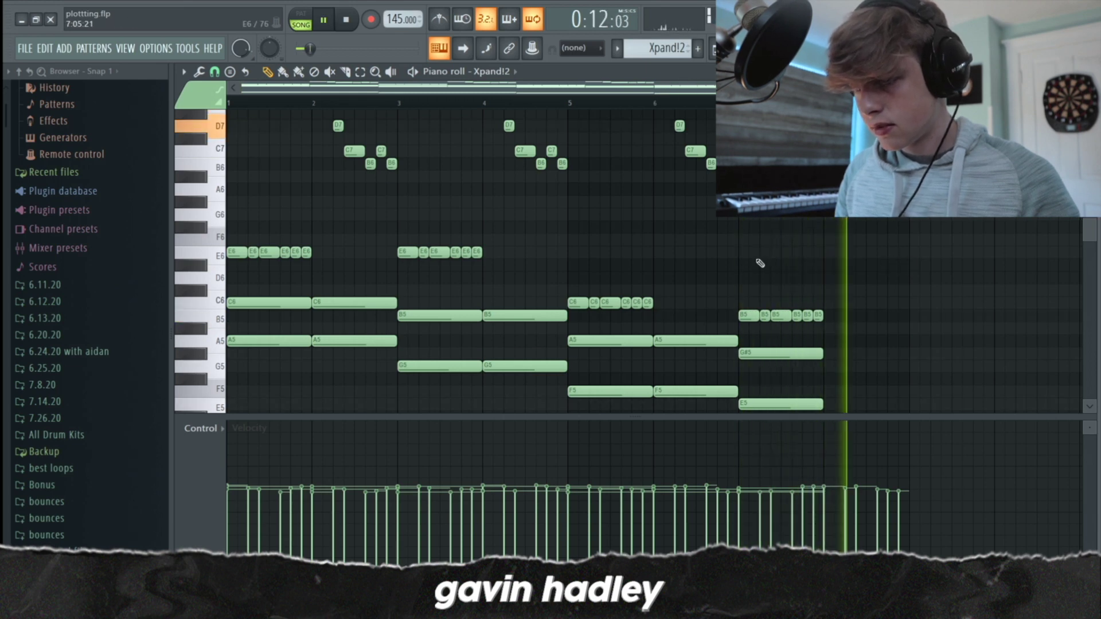
pyautogui.press('space')
pyautogui.scroll(-2, 570, 290)
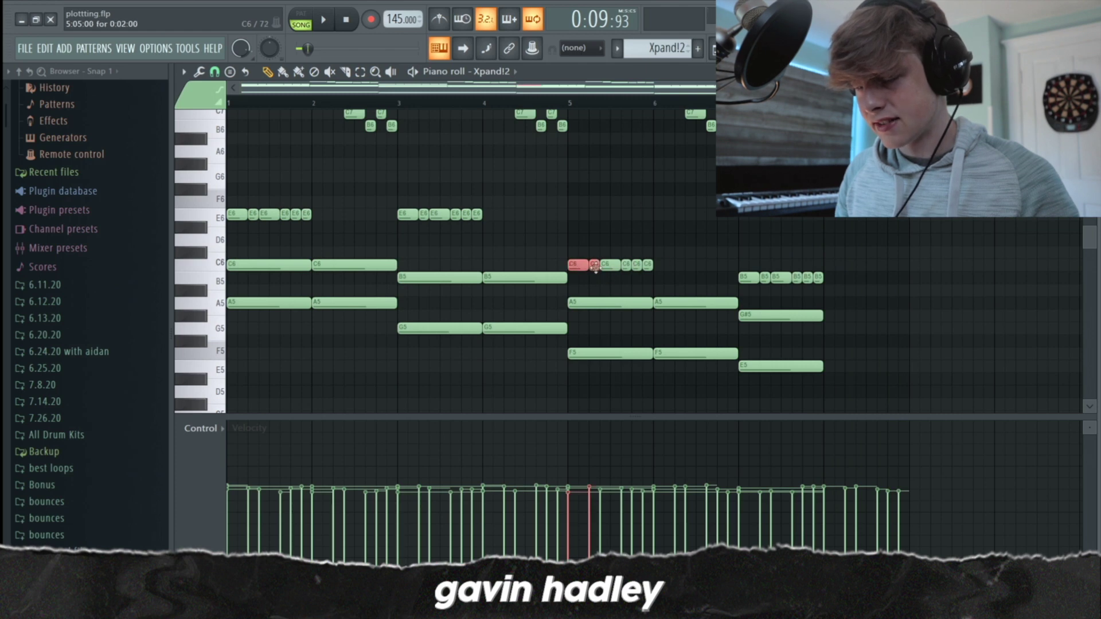
pyautogui.scroll(3, 418, 280)
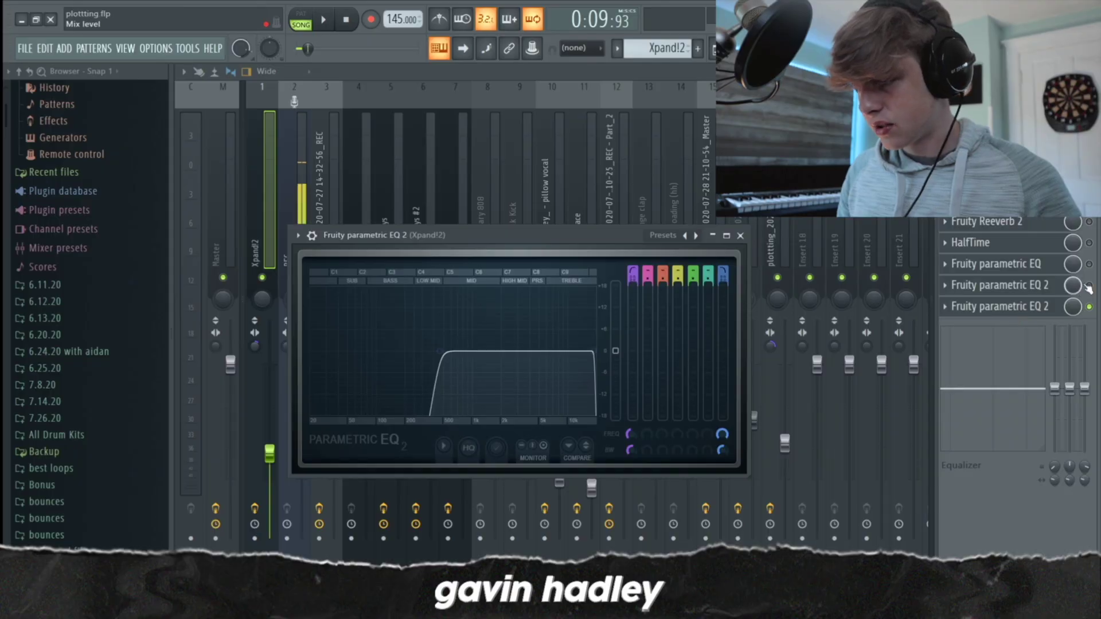
# Step: Enable the lower Fruity parametric EQ 2, the Fruity parametric EQ and HalfTime on the Xpand!2 mixer track, reviewing their settings
pyautogui.click(1087, 285)
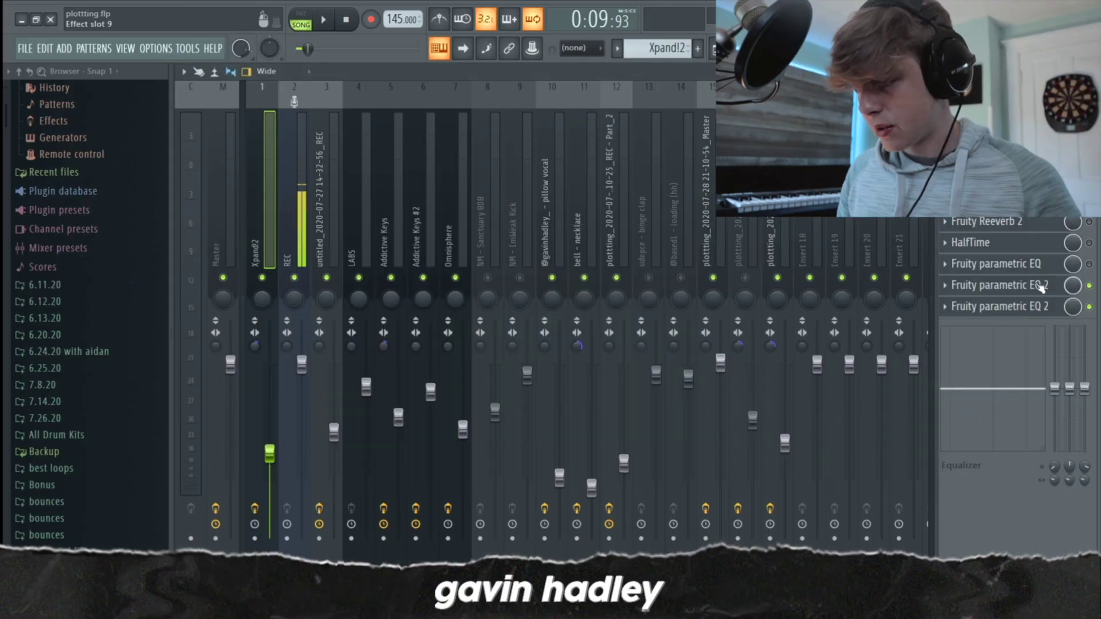
pyautogui.click(1040, 285)
pyautogui.click(1041, 286)
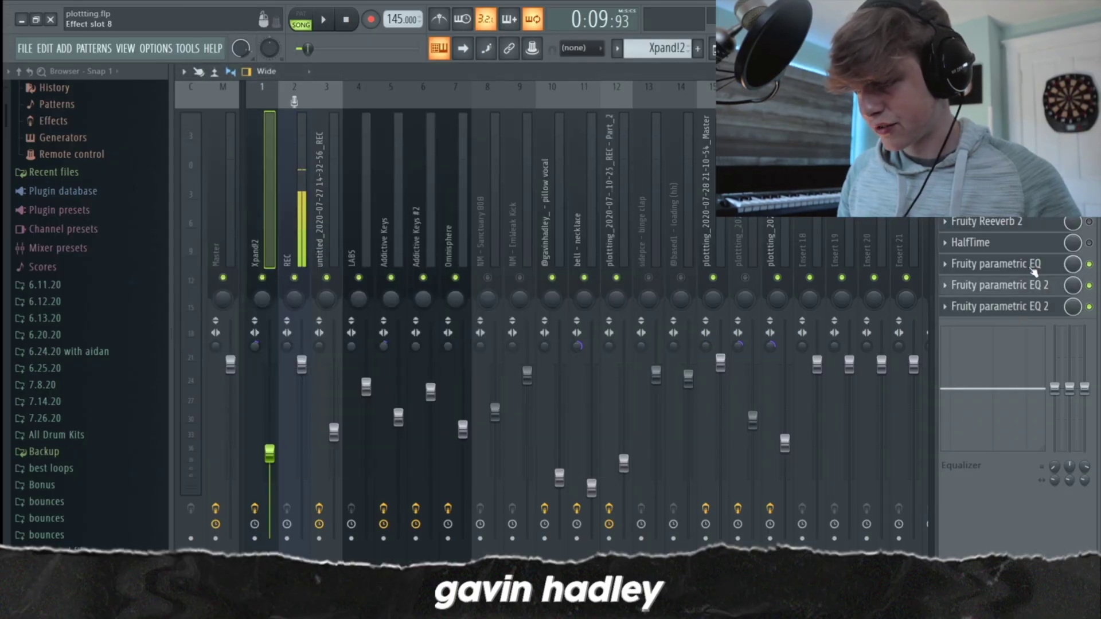
pyautogui.click(1029, 267)
pyautogui.click(1024, 267)
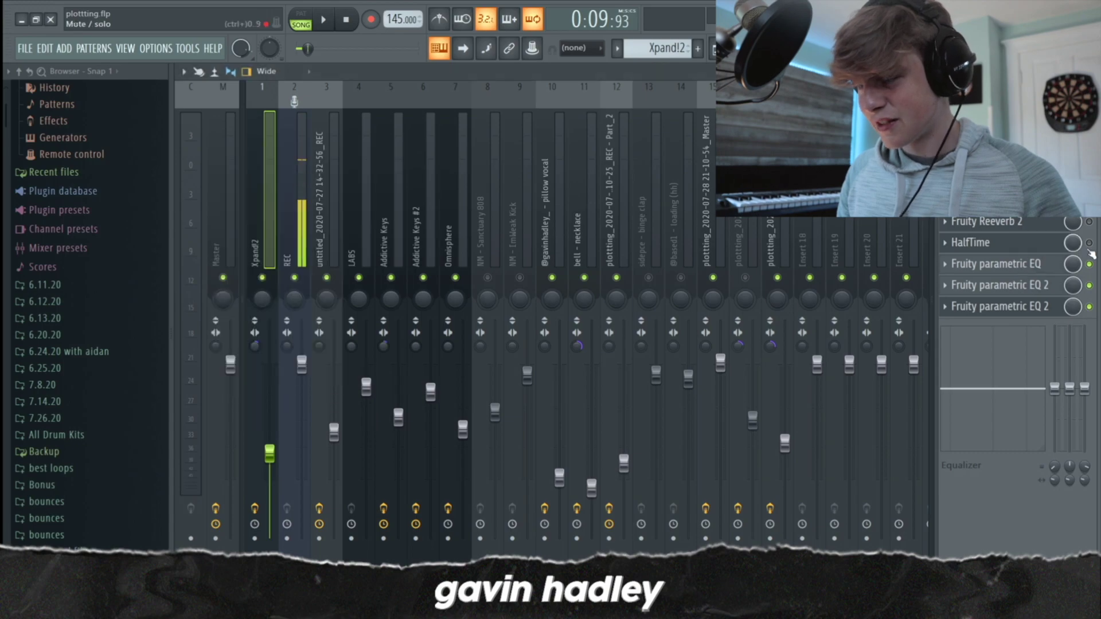
pyautogui.click(1039, 249)
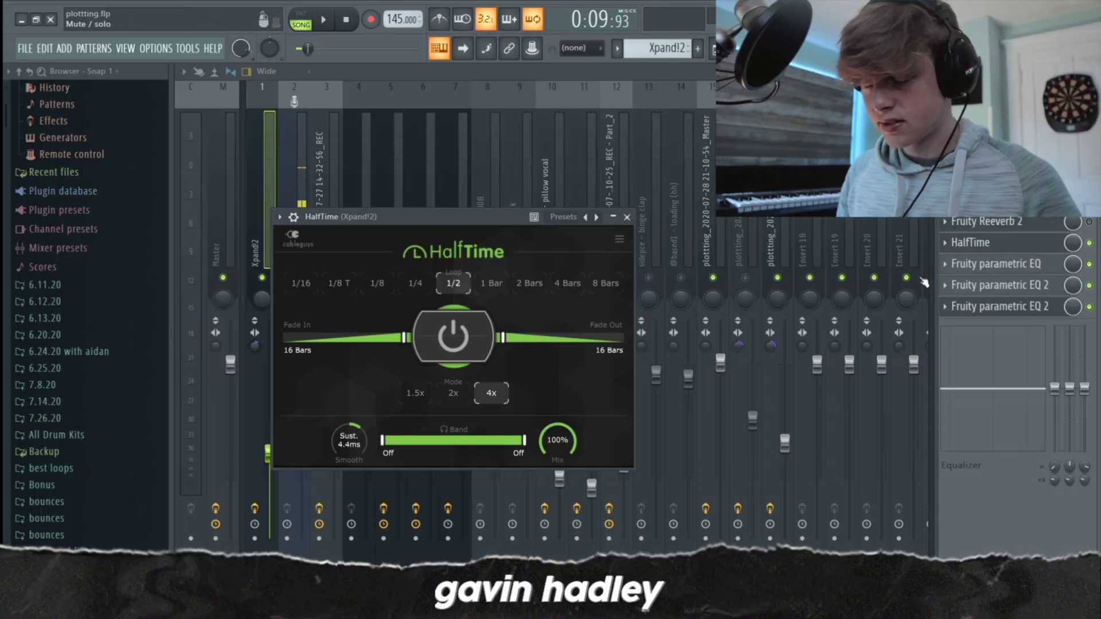
# Step: Review the settings of Fruity Reeverb 2 and the effects above it on the Xpand!2 track, including Fruity parametric EQ 2
pyautogui.click(1017, 222)
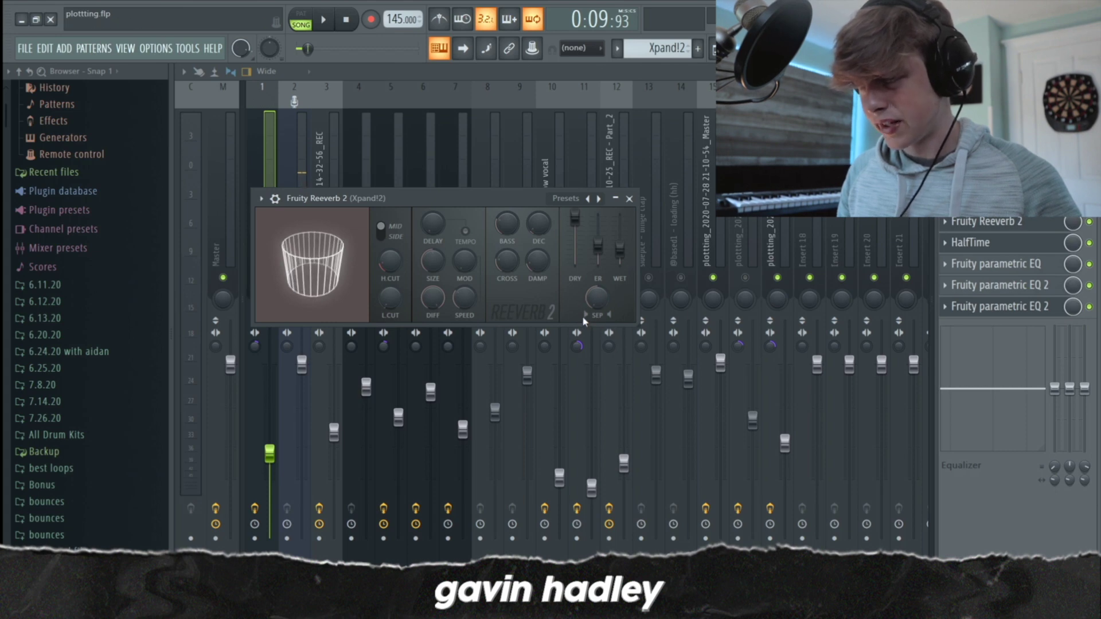
pyautogui.click(998, 201)
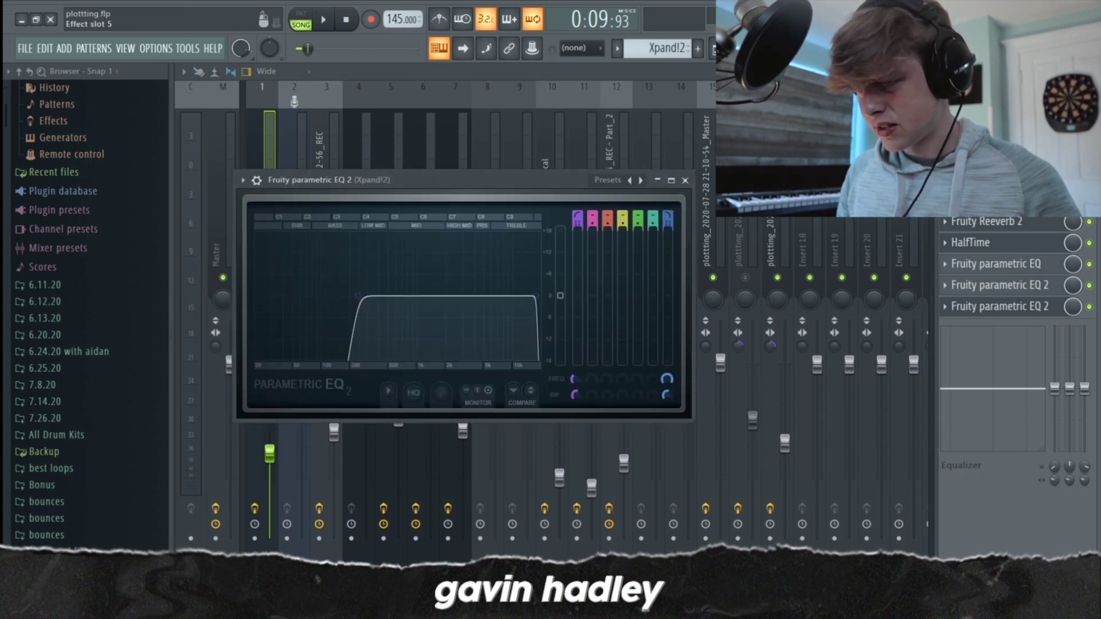
pyautogui.press('Escape')
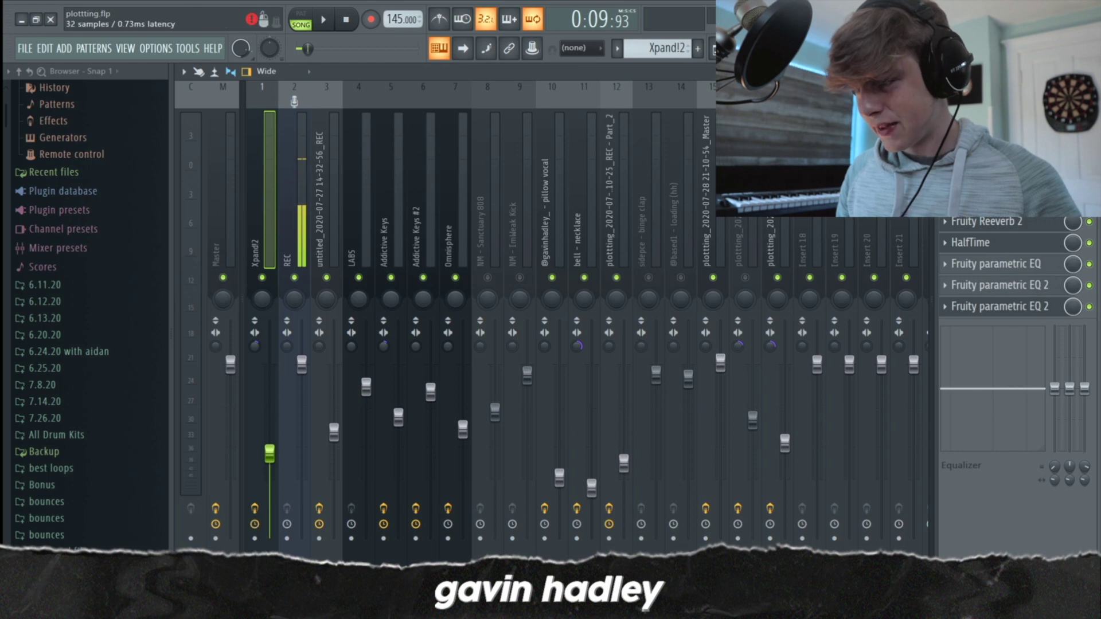
pyautogui.click(987, 179)
pyautogui.press('Escape')
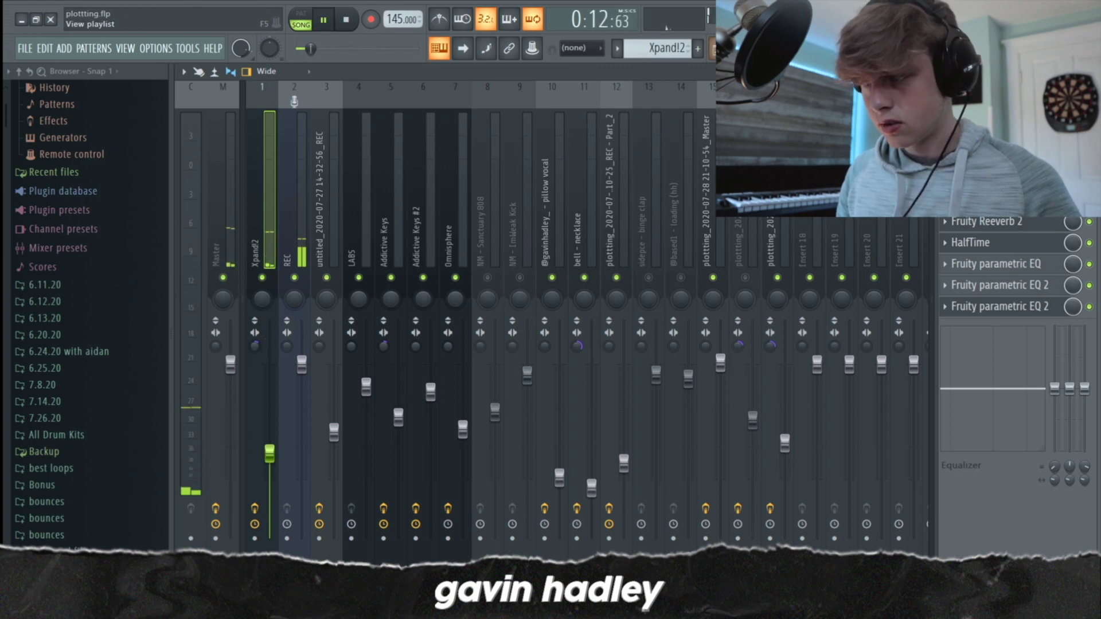
# Step: Open the LABS pattern in the piano roll and play its chord progression
pyautogui.press('F7')
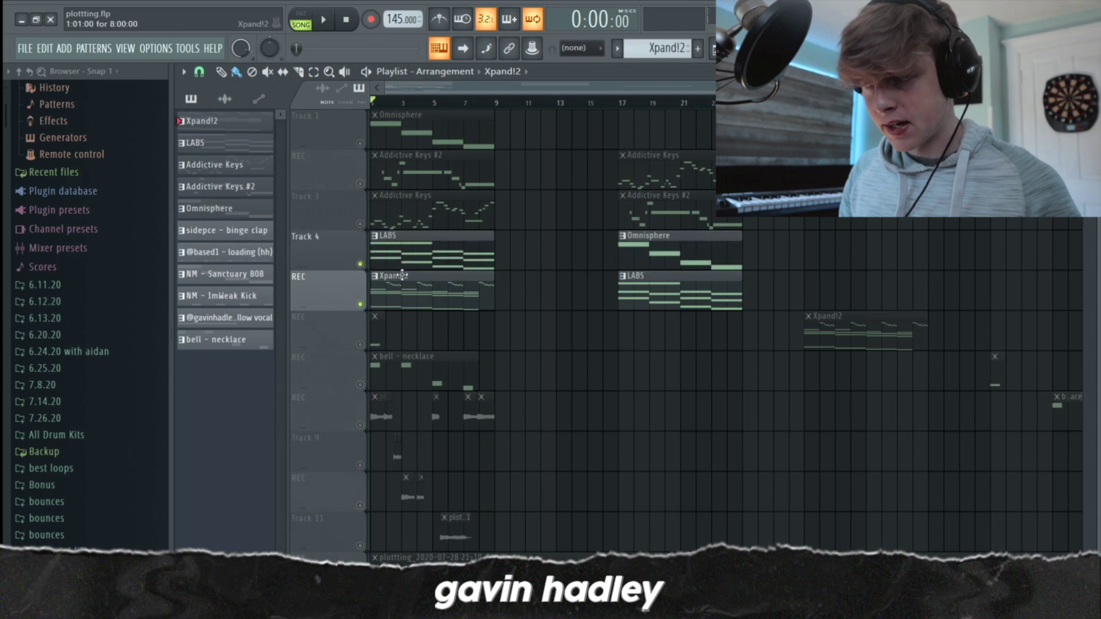
pyautogui.doubleClick(403, 260)
pyautogui.scroll(2, 450, 94)
pyautogui.scroll(-5, 431, 247)
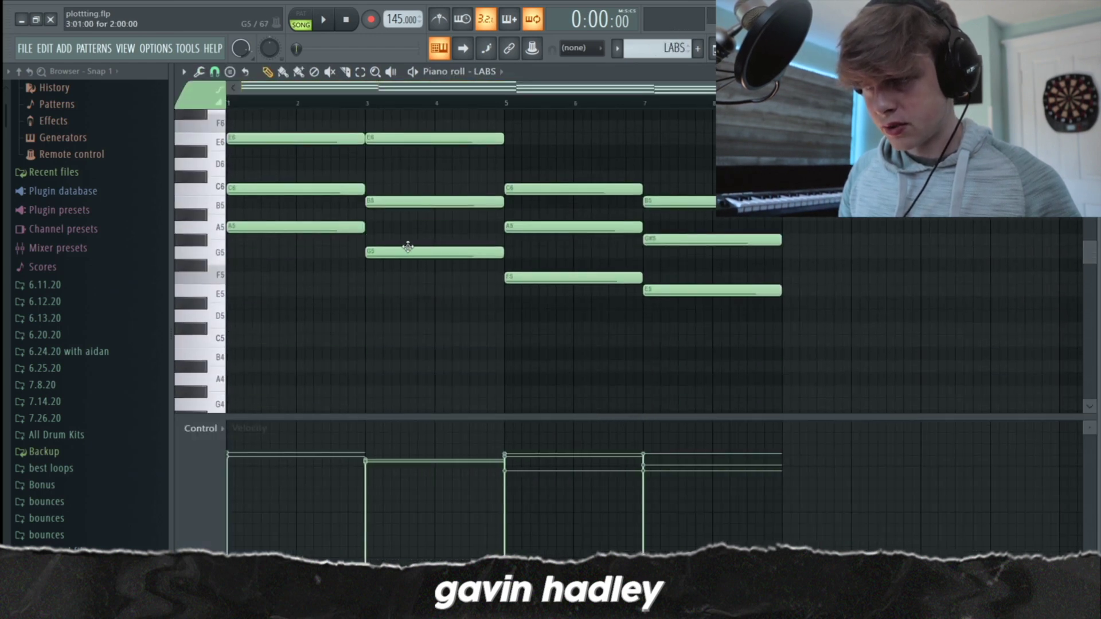
pyautogui.scroll(2, 461, 278)
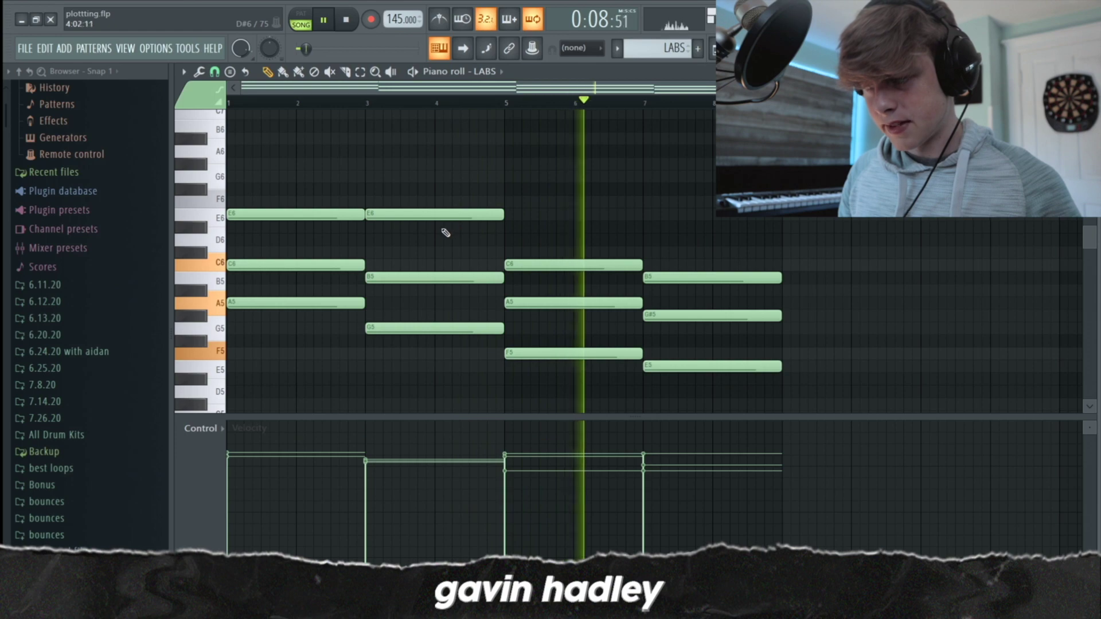
pyautogui.click(373, 241)
pyautogui.press('space')
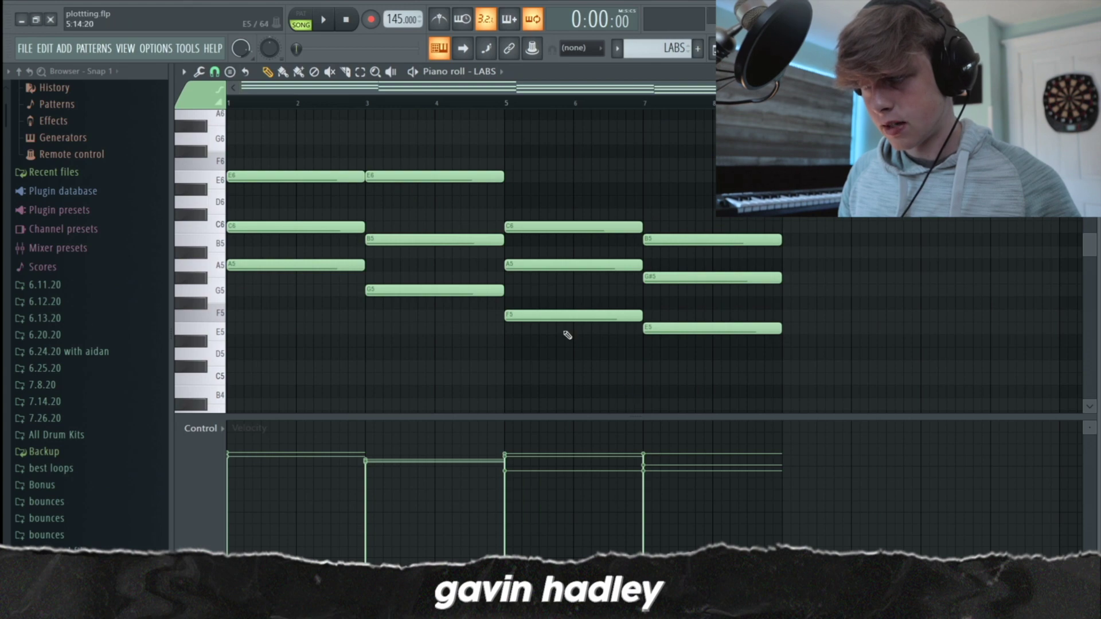
# Step: Return to the playlist and check the LABS mixer track during playback
pyautogui.scroll(1, 567, 334)
pyautogui.press('F5')
pyautogui.doubleClick(381, 251)
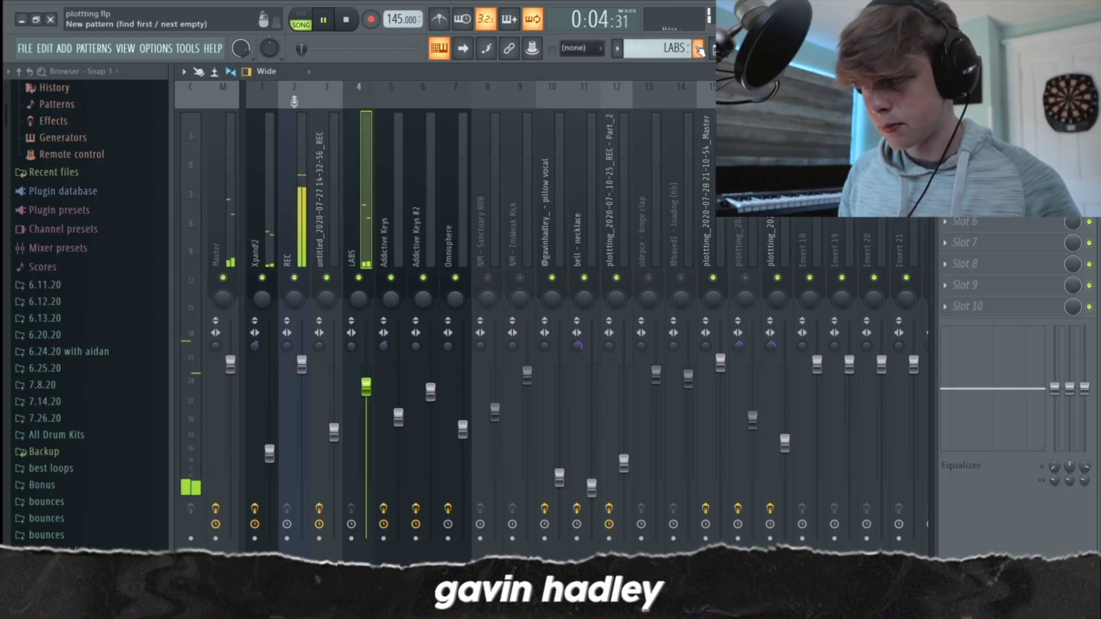
pyautogui.click(720, 49)
pyautogui.press('space')
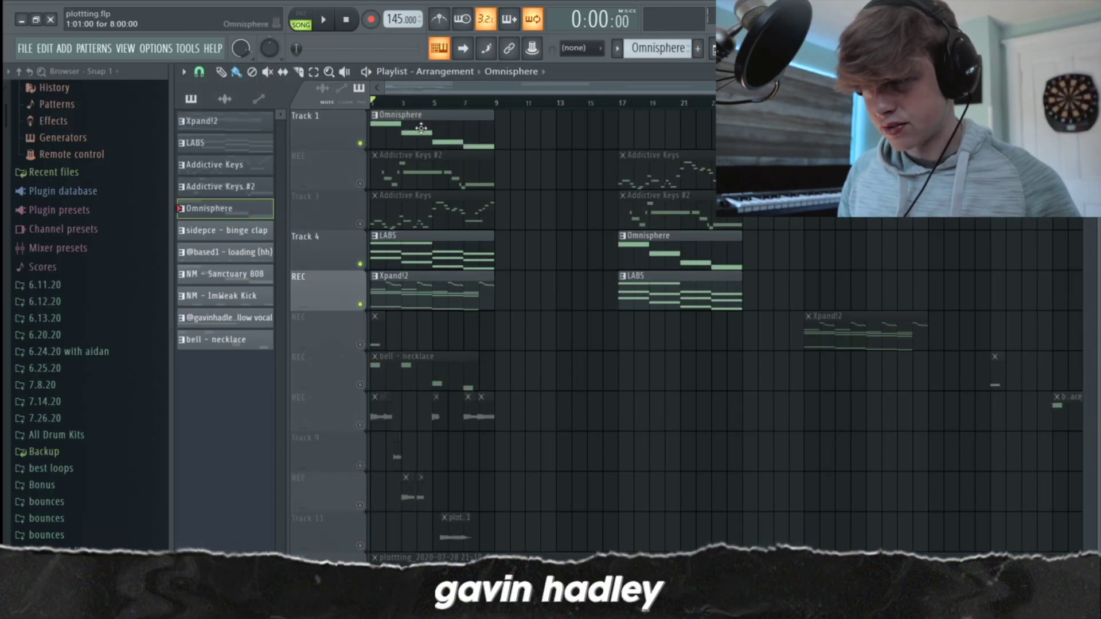
# Step: Play the Omnisphere pattern's bass notes in the piano roll and inspect the Fruity parametric EQ 2 on its mixer track
pyautogui.doubleClick(421, 127)
pyautogui.press('space')
pyautogui.scroll(-15, 518, 232)
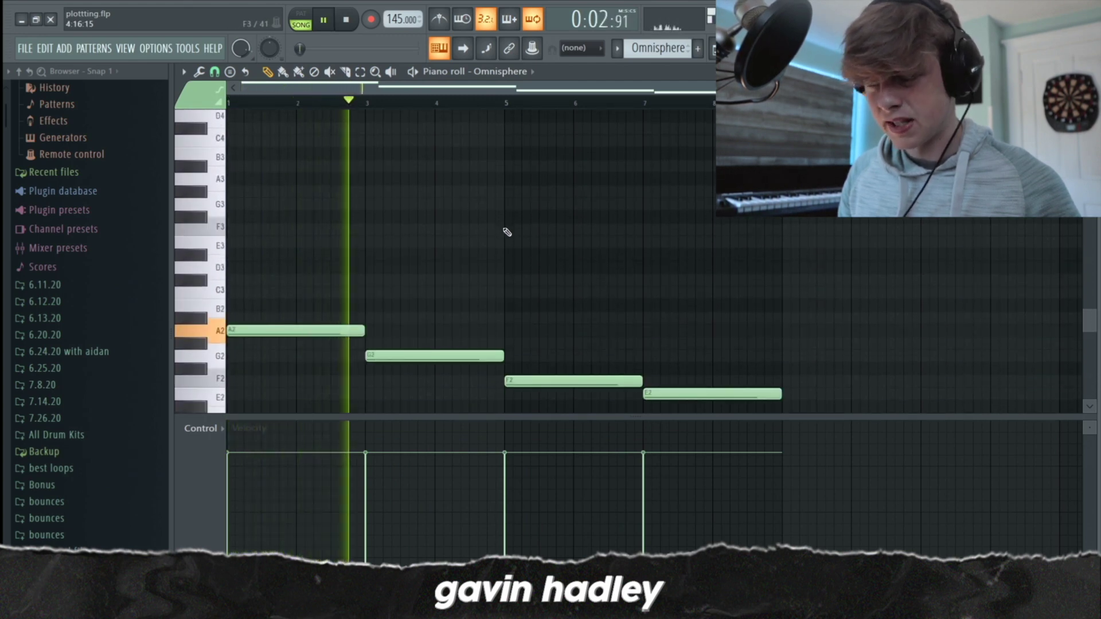
pyautogui.scroll(-3, 506, 232)
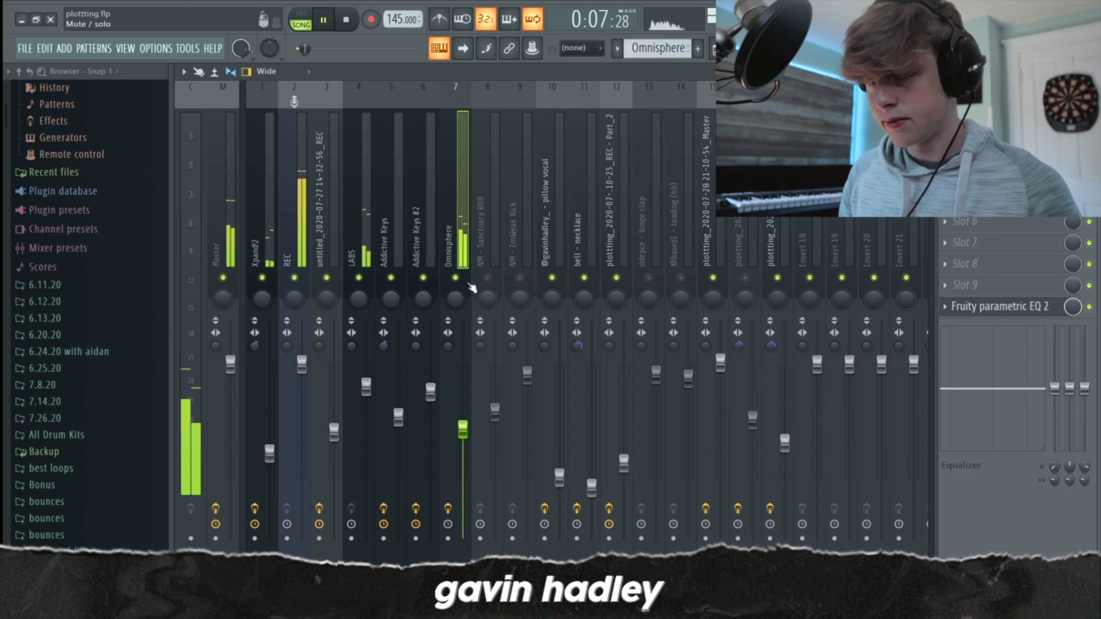
pyautogui.click(980, 307)
pyautogui.press('space')
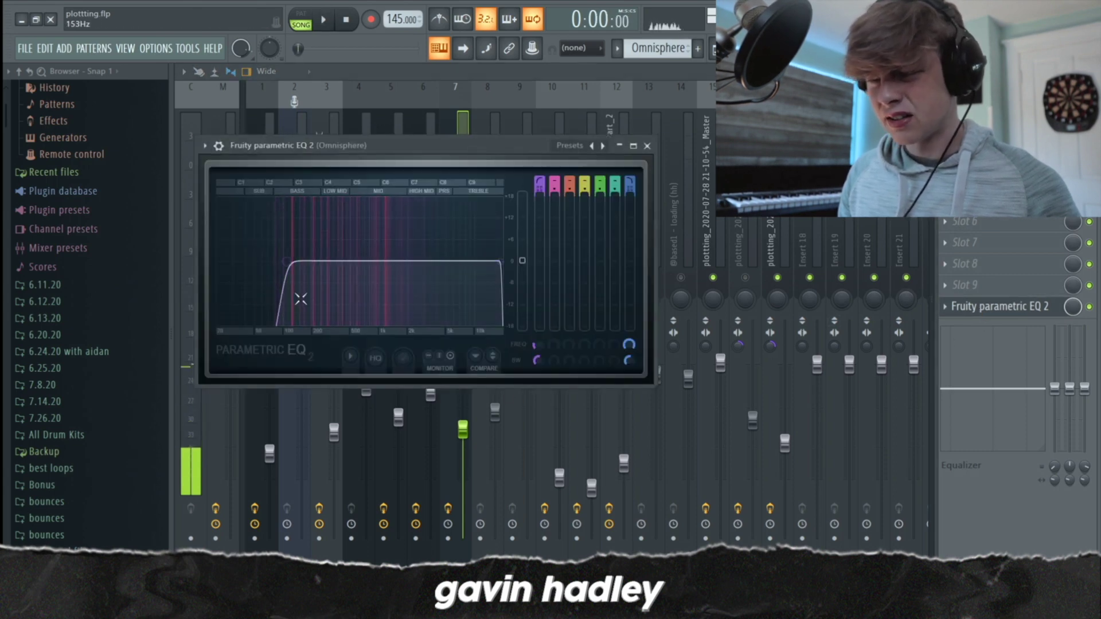
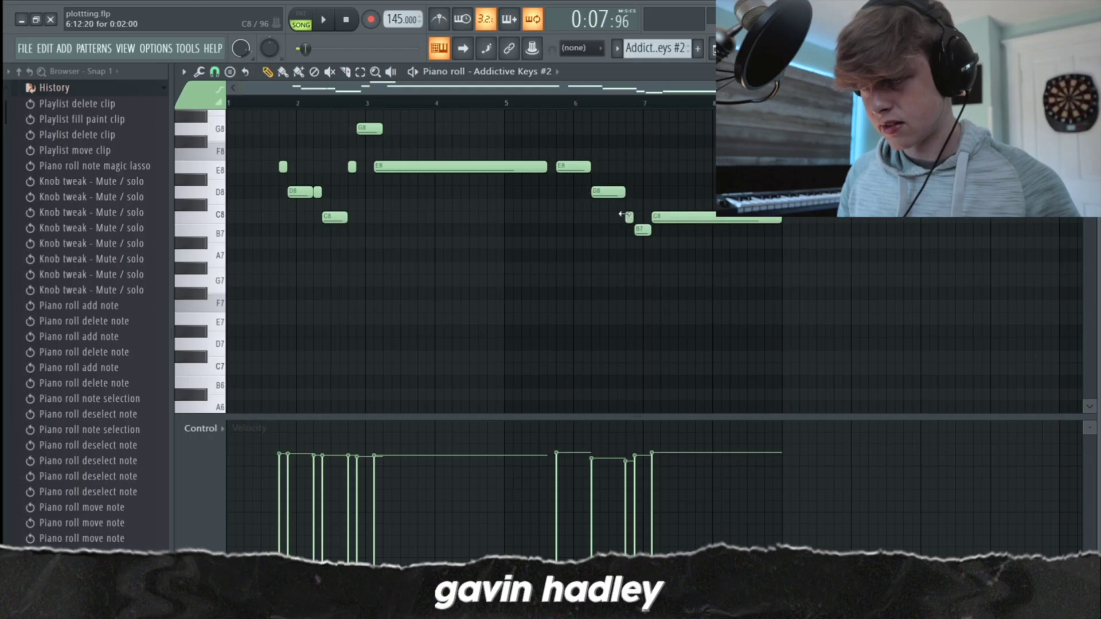
# Step: Point out the short C8 and B7 notes and the long closing C8 note in the Addictive Keys #2 pattern
pyautogui.click(629, 217)
pyautogui.click(642, 229)
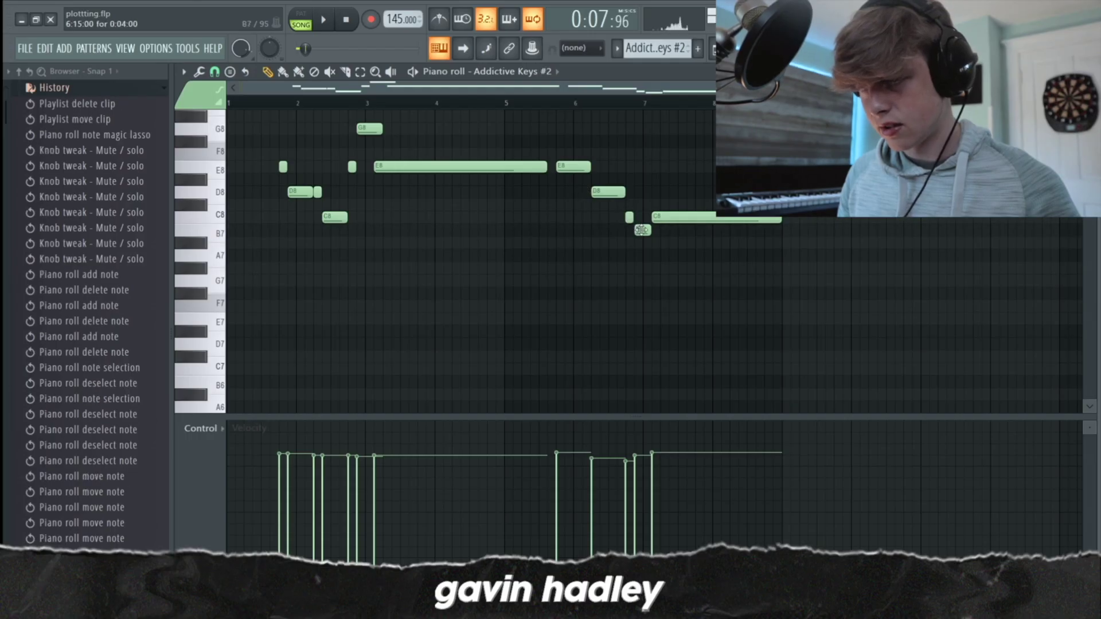
pyautogui.click(663, 218)
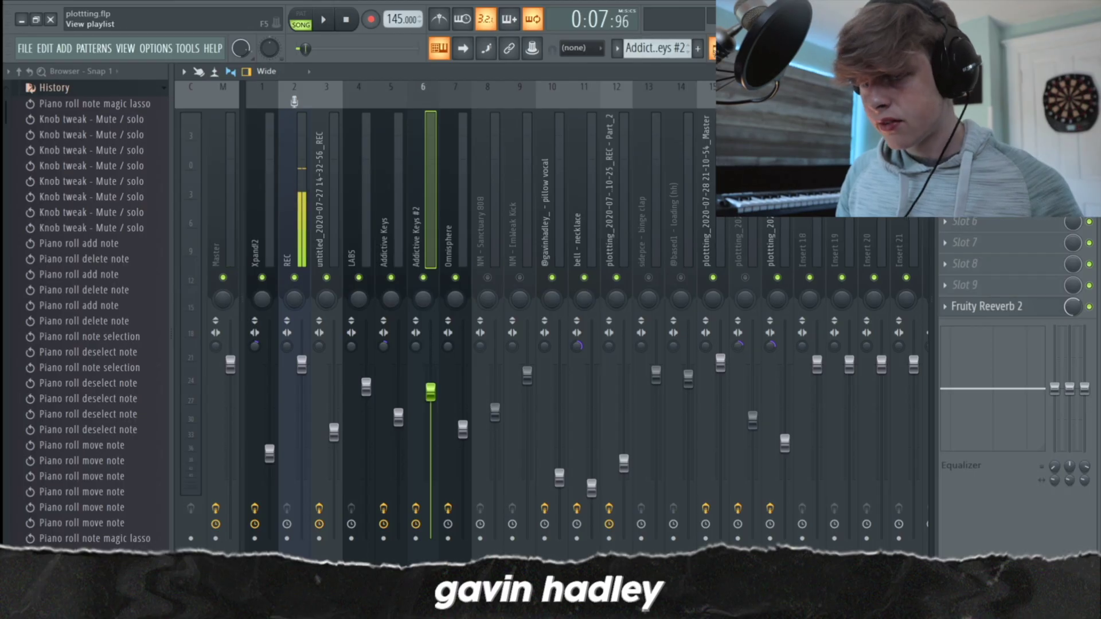
# Step: Unmute Track 3 in the playlist and play the Addictive Keys pattern in the piano roll
pyautogui.click(440, 48)
pyautogui.click(360, 224)
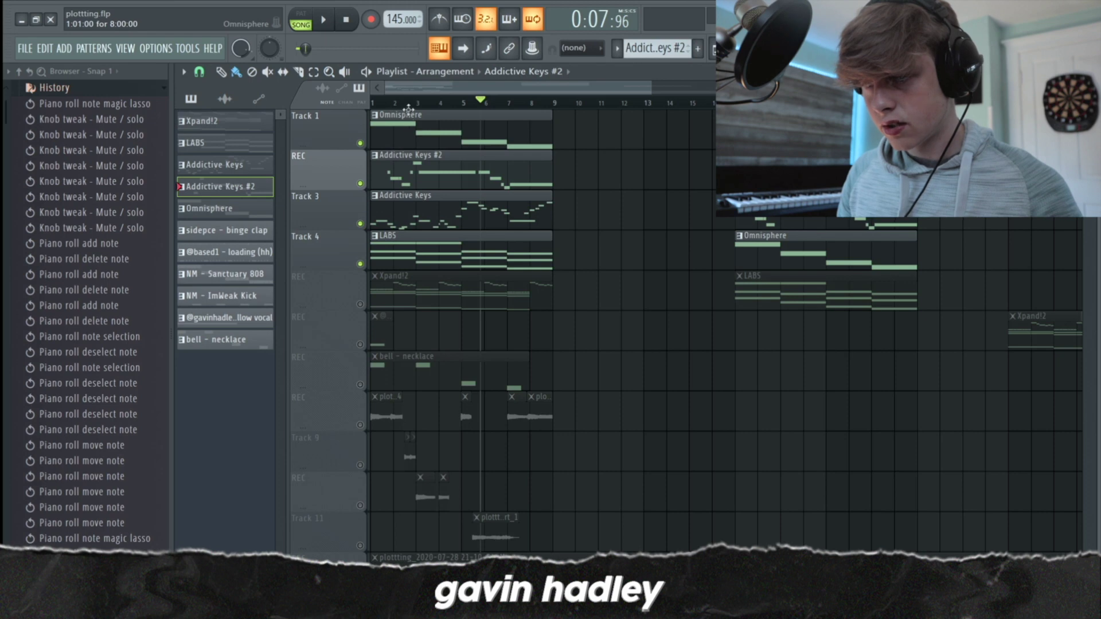
pyautogui.doubleClick(376, 204)
pyautogui.scroll(-6, 393, 275)
pyautogui.press('space')
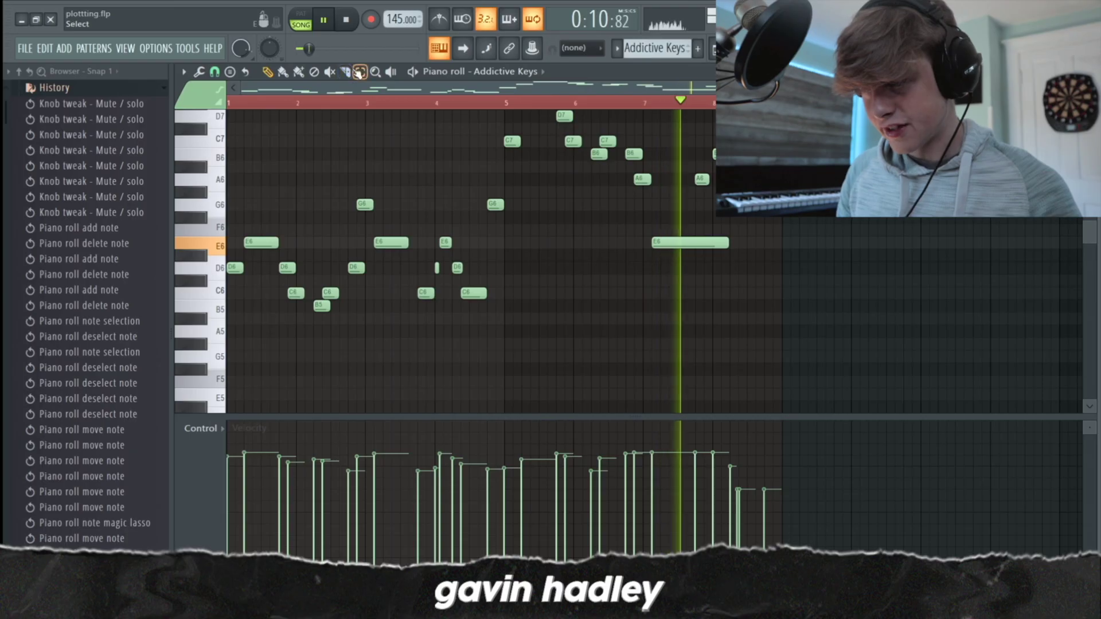
pyautogui.press('space')
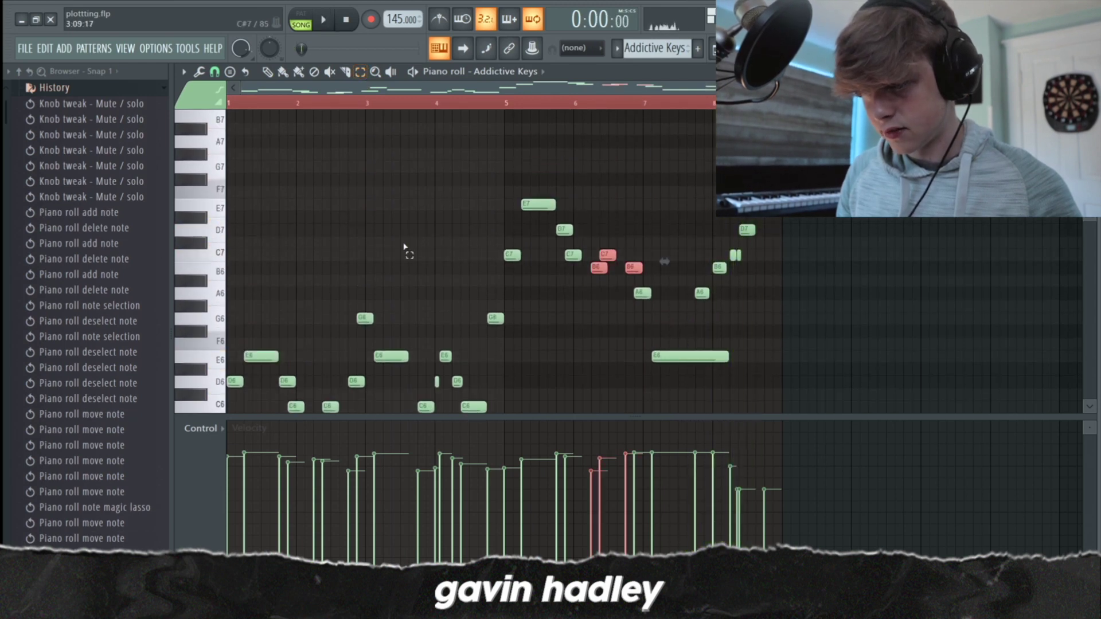
# Step: Clear the note selection and point out the rising A6 and B6 notes leading into bar 8 of the Addictive Keys pattern
pyautogui.scroll(-4, 480, 348)
pyautogui.scroll(2, 552, 143)
pyautogui.click(552, 143)
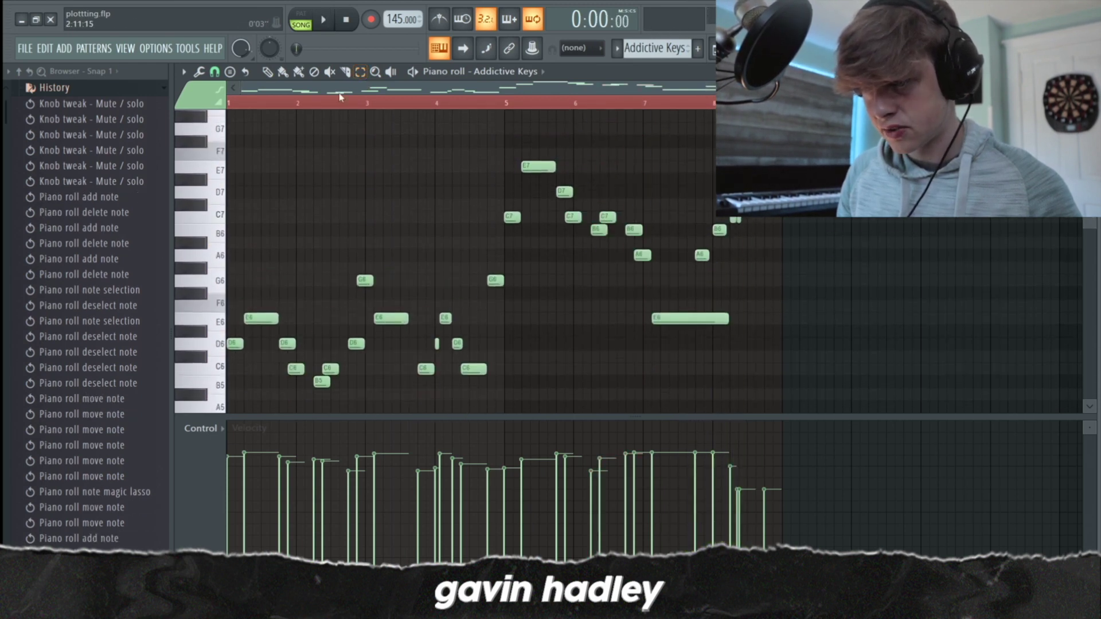
pyautogui.keyDown('ctrl'); pyautogui.moveTo(777, 200); pyautogui.dragTo(696, 269); pyautogui.keyUp('ctrl')
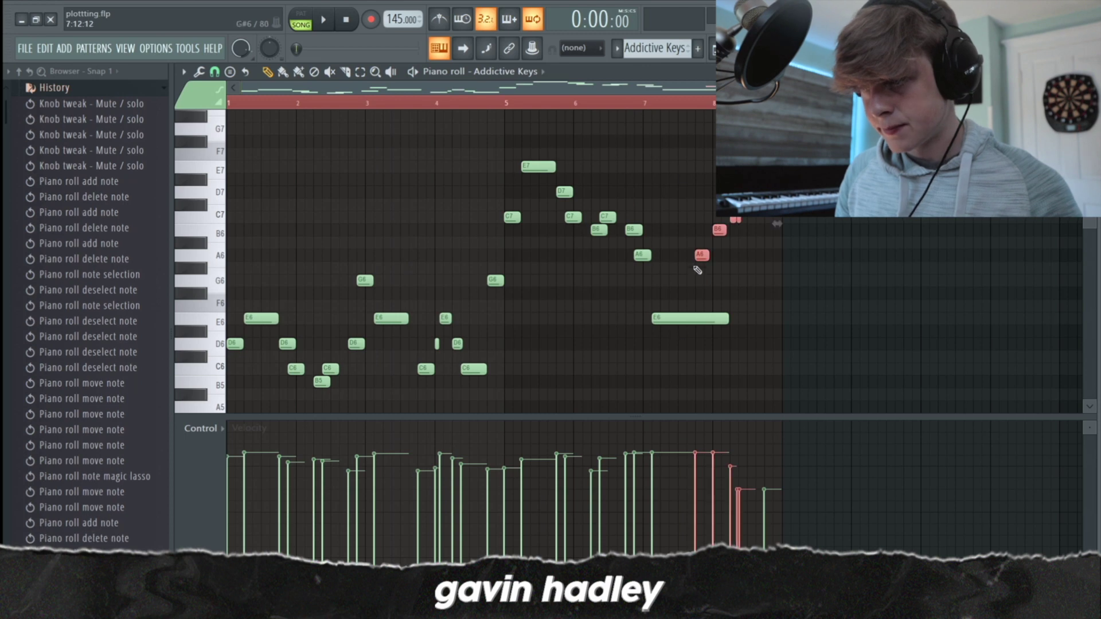
# Step: Highlight and play the closing notes from bar 7 onward in the Addictive Keys piano roll
pyautogui.click(673, 231)
pyautogui.rightClick(676, 232)
pyautogui.keyDown('ctrl'); pyautogui.moveTo(727, 209); pyautogui.dragTo(694, 350); pyautogui.keyUp('ctrl')
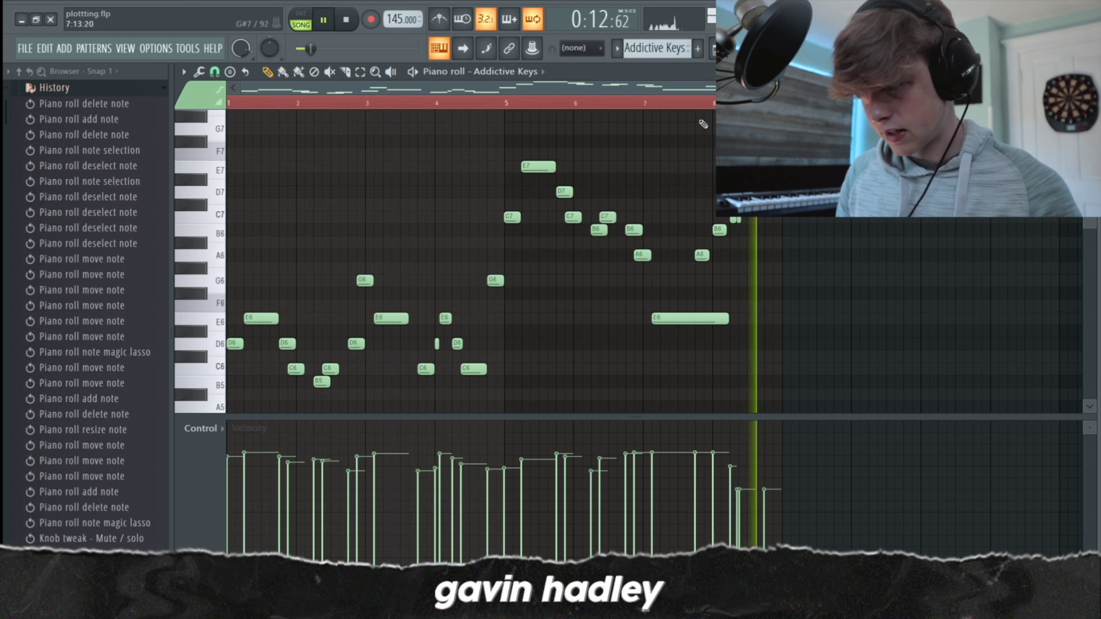
pyautogui.press('space')
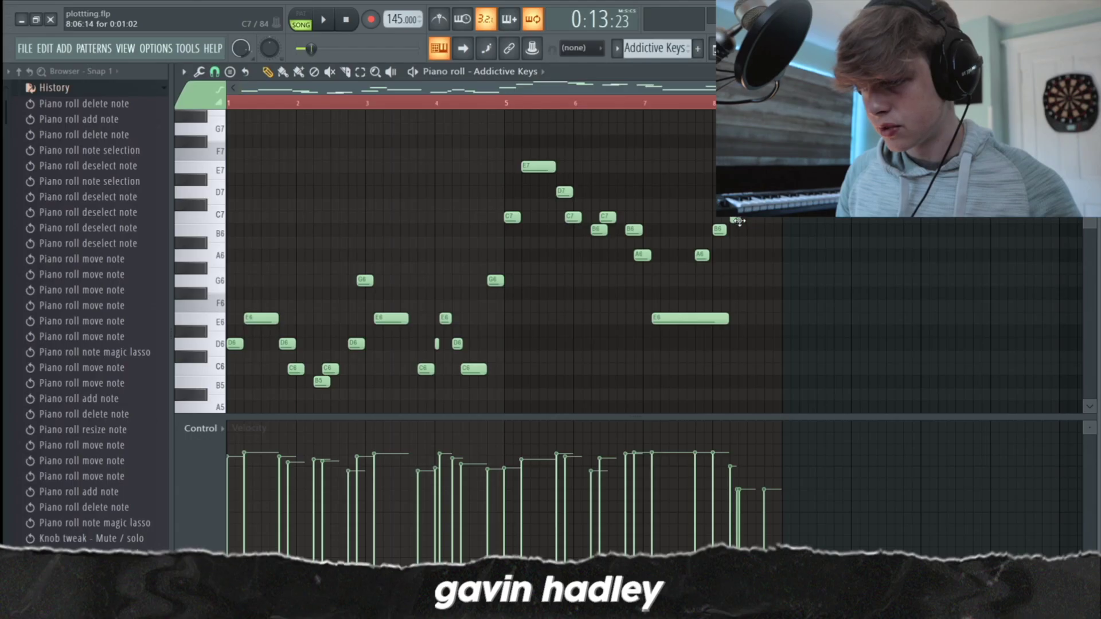
pyautogui.click(771, 167)
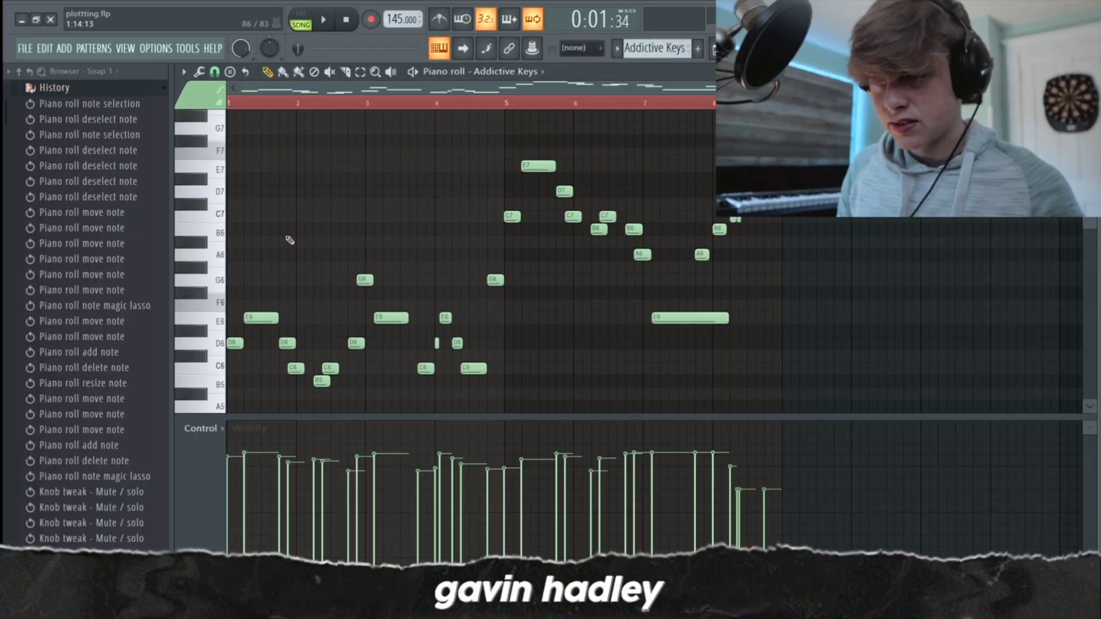
# Step: Point out the D6 and C6 notes in the opening two bars of the Addictive Keys pattern
pyautogui.scroll(-3, 289, 239)
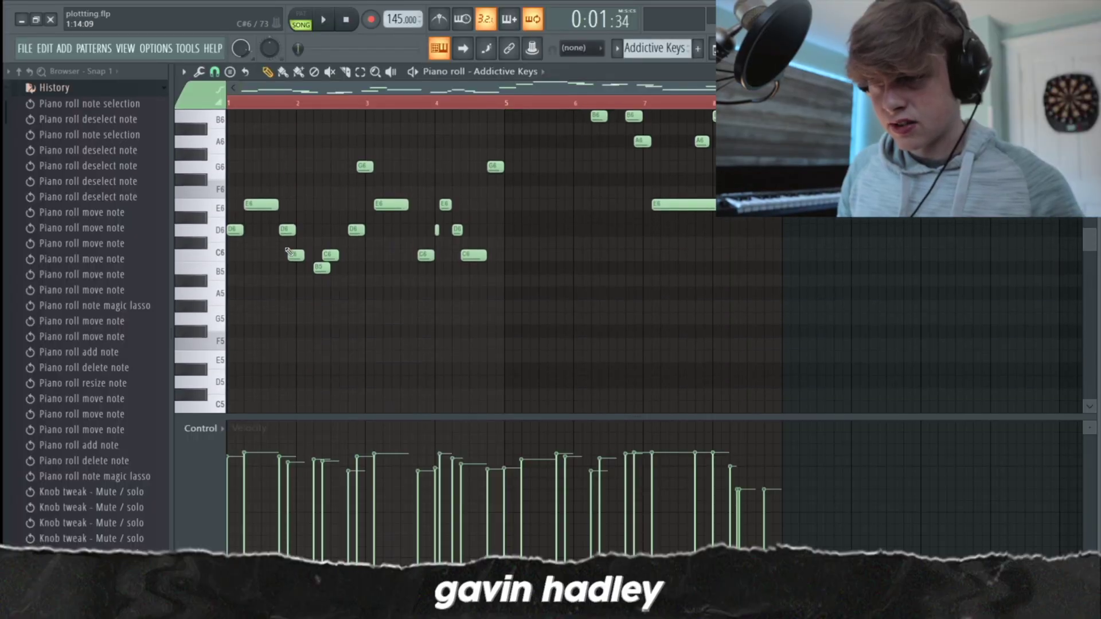
pyautogui.hotkey('ctrl', 'z')
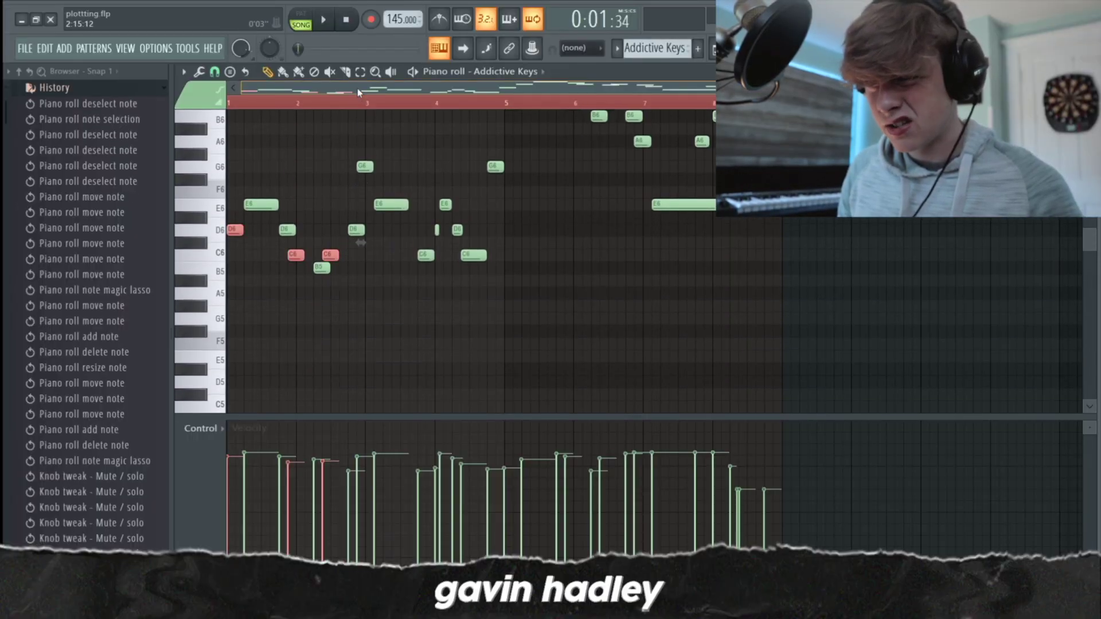
pyautogui.click(417, 166)
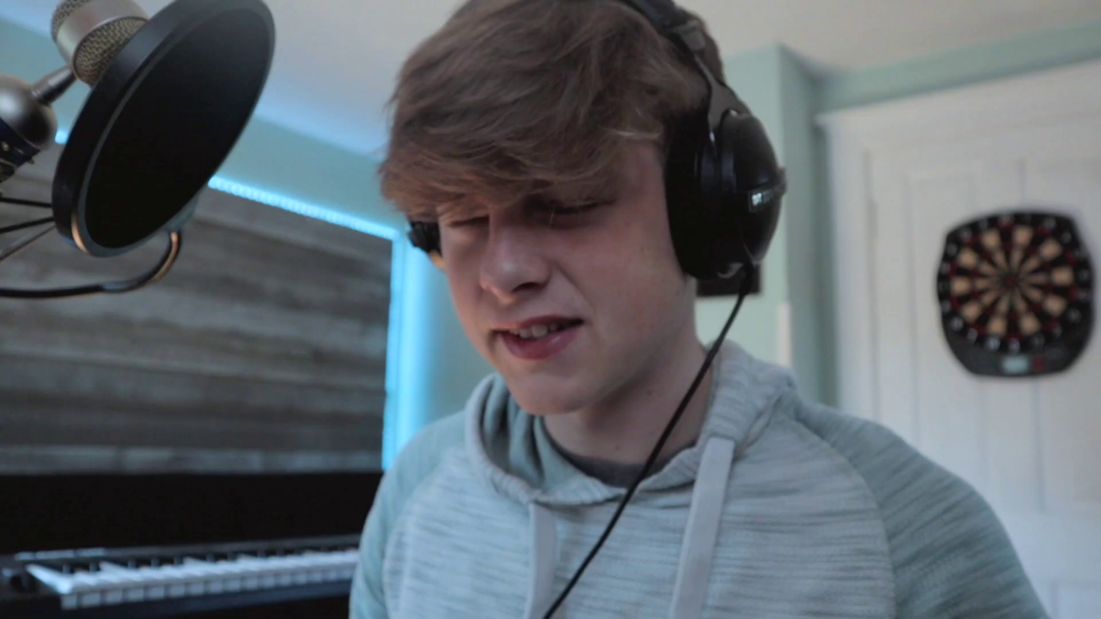
pyautogui.hotkey('ctrl', 'z')
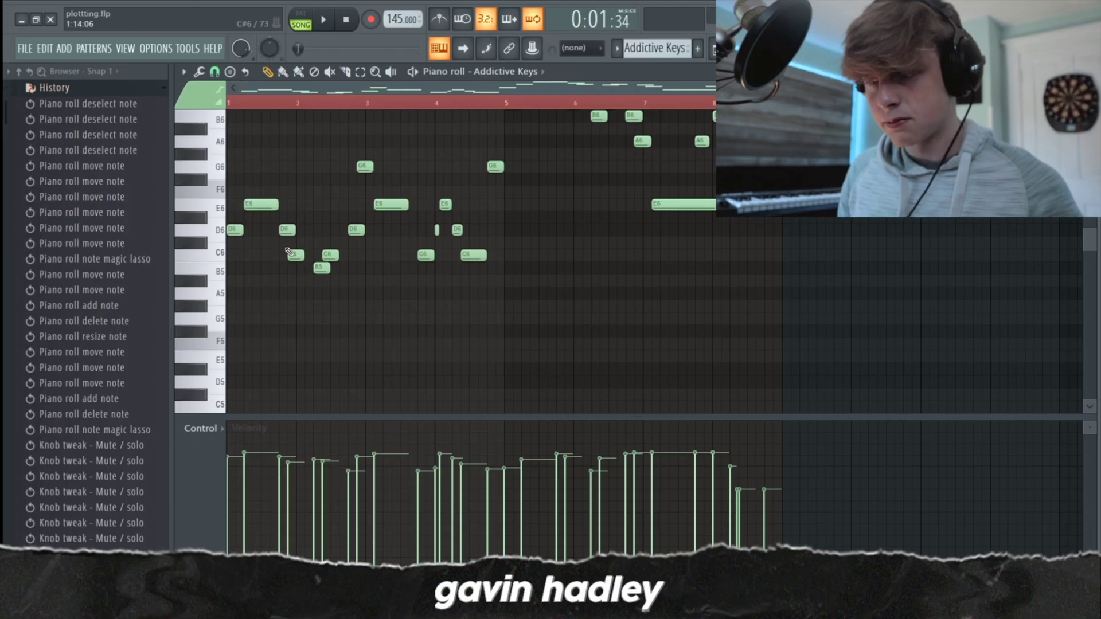
pyautogui.hotkey('ctrl', 'z')
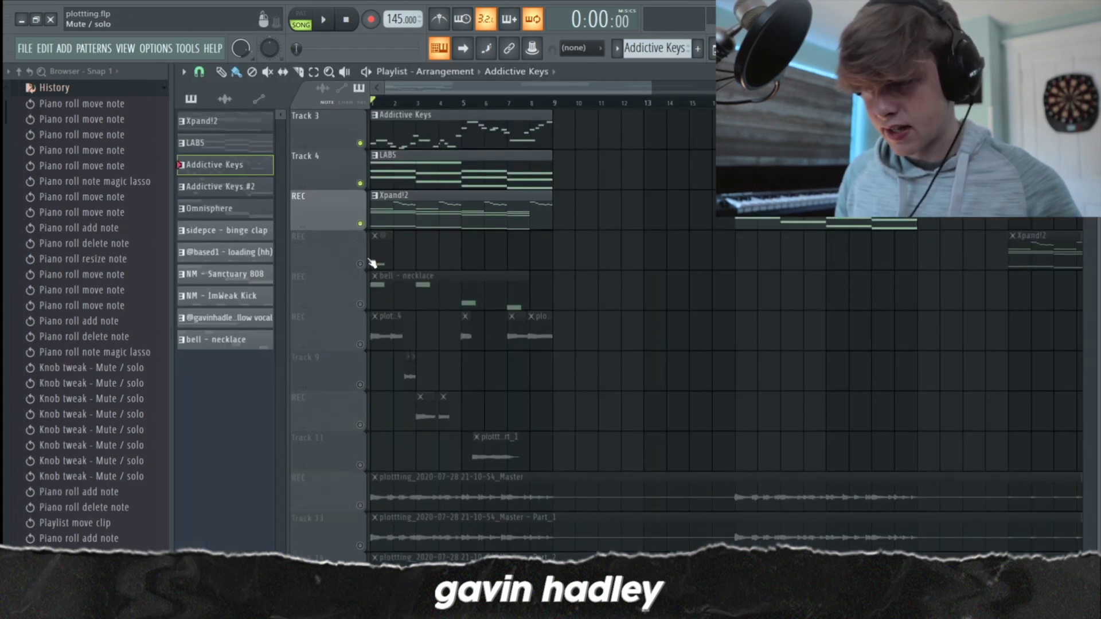
# Step: Unmute the pillow vocal track in the playlist and select its pattern
pyautogui.click(360, 263)
pyautogui.click(372, 265)
pyautogui.click(531, 264)
pyautogui.rightClick(533, 264)
pyautogui.scroll(4, 551, 266)
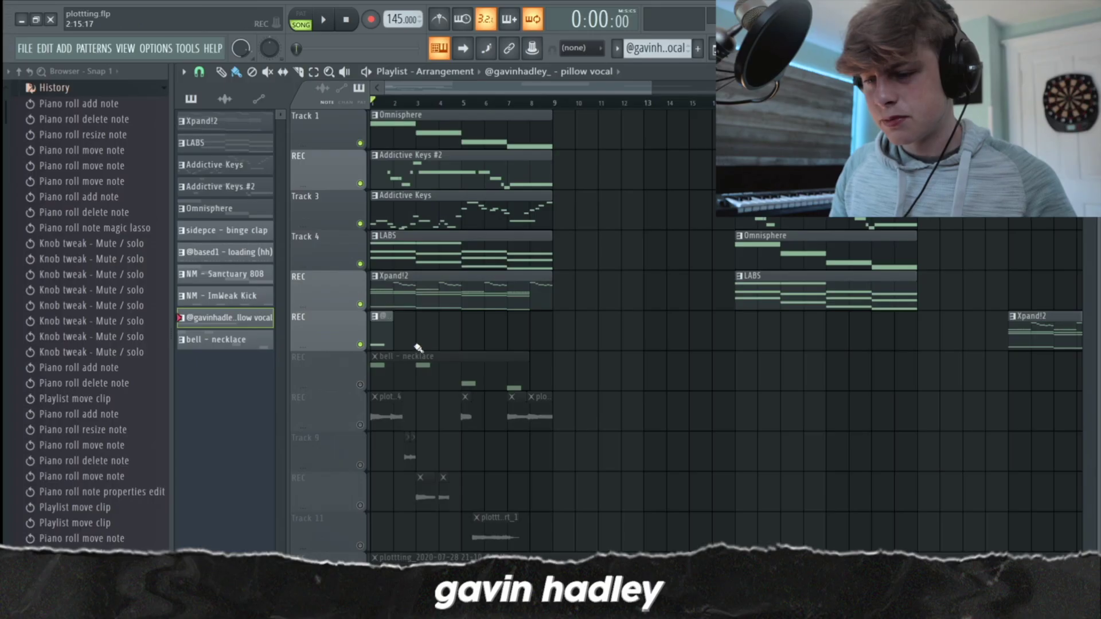
# Step: Play the arrangement from the start with the pillow vocal layer included
pyautogui.scroll(-3, 402, 352)
pyautogui.scroll(3, 390, 321)
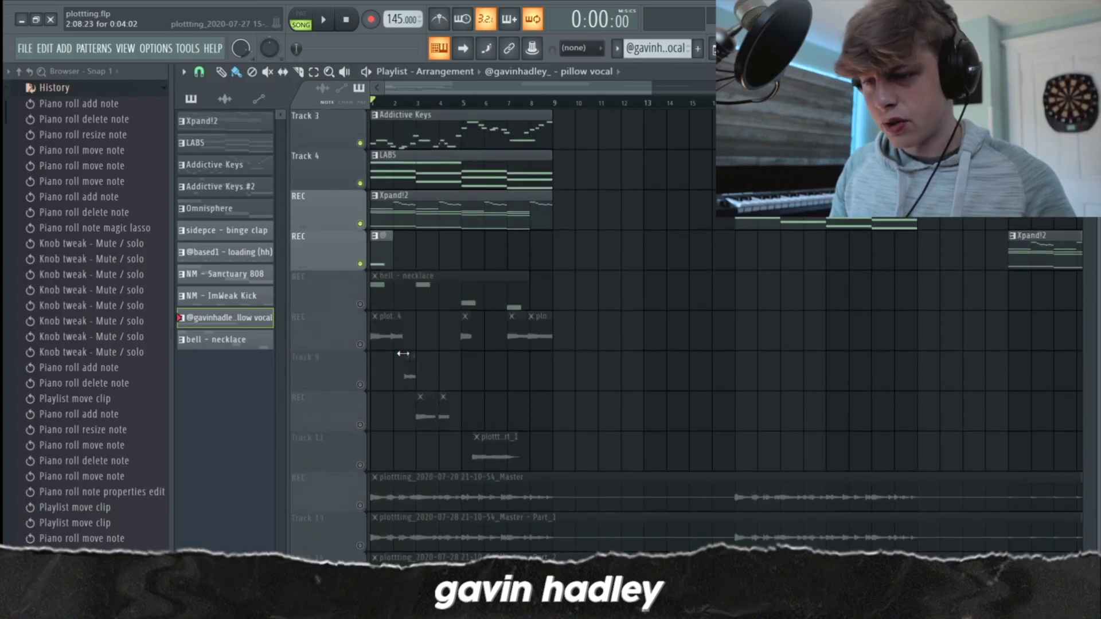
pyautogui.click(522, 343)
pyautogui.rightClick(521, 342)
pyautogui.click(556, 336)
pyautogui.rightClick(559, 336)
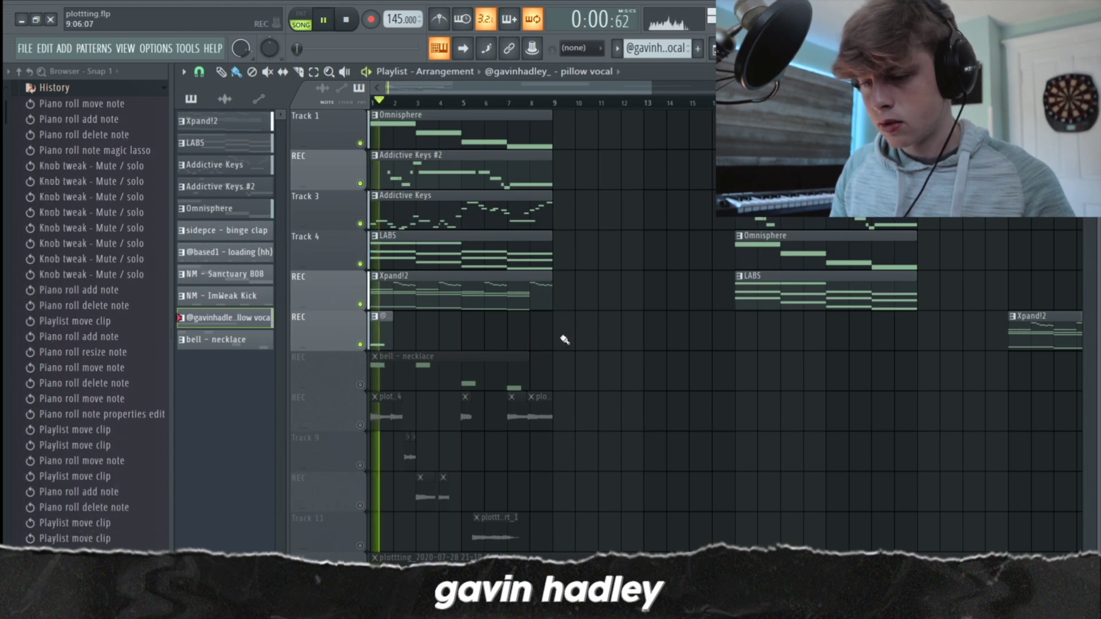
pyautogui.press('space')
# Step: Unmute the bell - necklace track and inspect the Fruity parametric EQ 2 and Fruity Reeverb 2 on the pillow vocal's mixer track
pyautogui.click(361, 385)
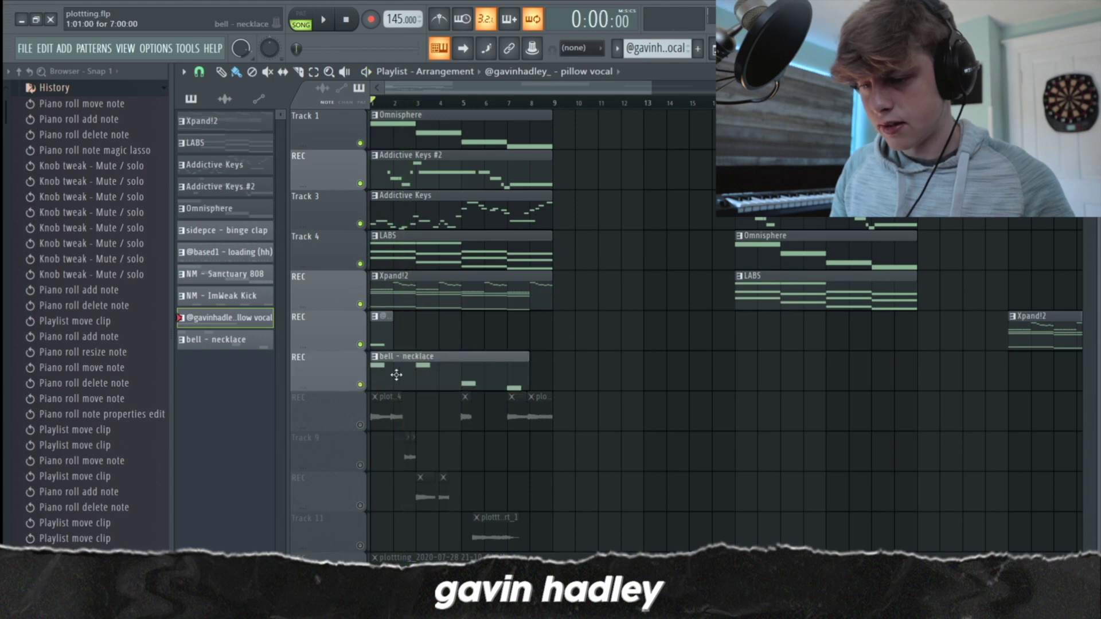
pyautogui.press('space')
pyautogui.press('F9')
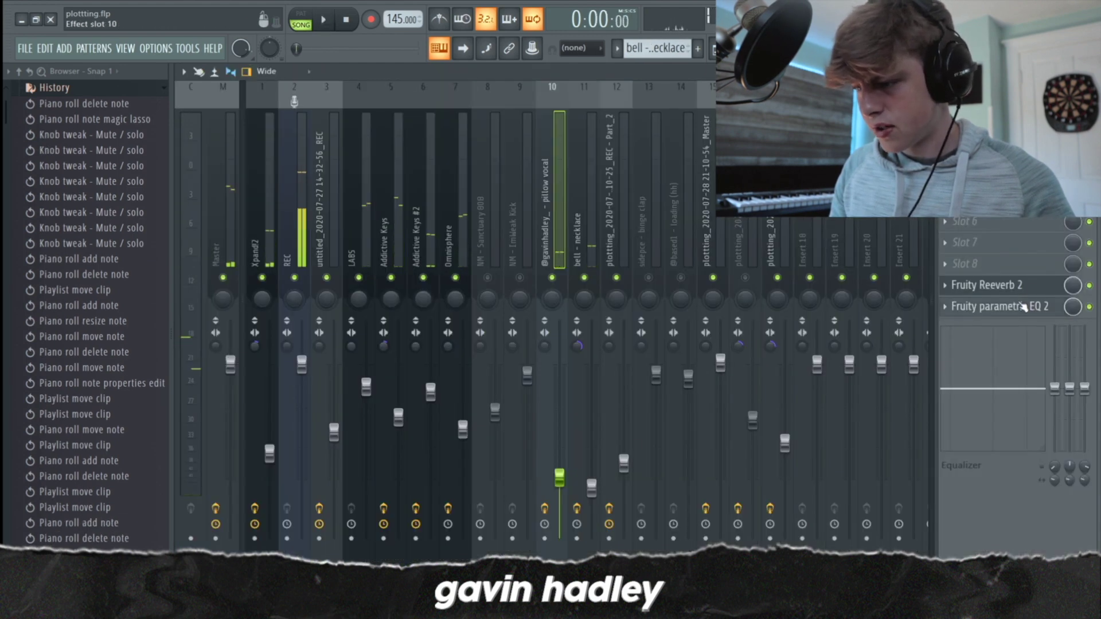
pyautogui.click(1023, 306)
pyautogui.click(977, 289)
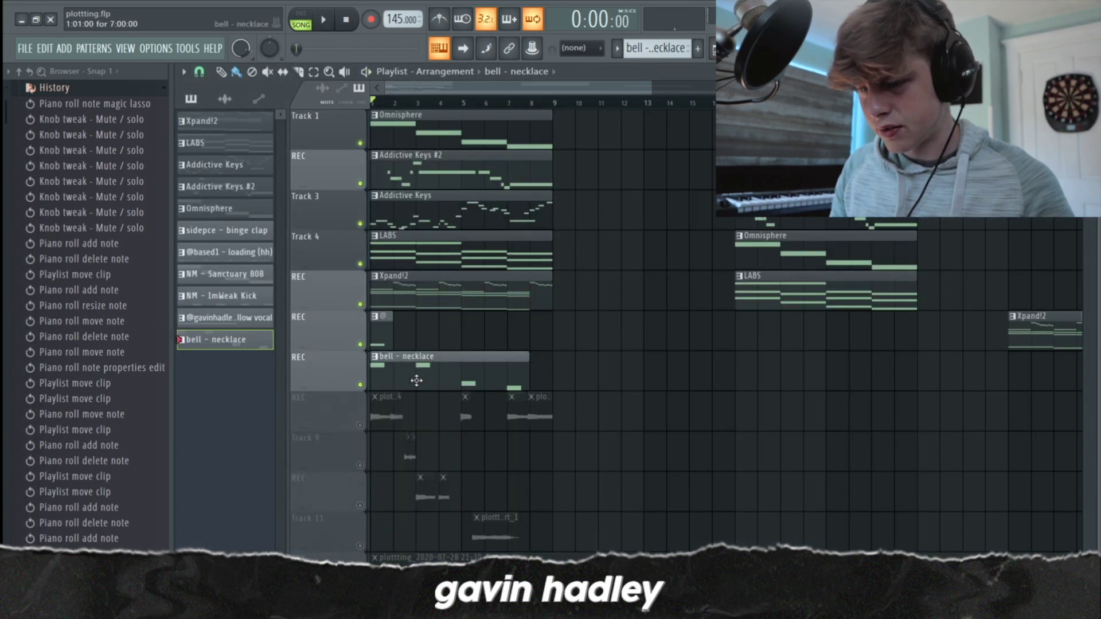
# Step: Point out the bell - necklace, LABS and Xpand!2 clips in the playlist
pyautogui.click(417, 380)
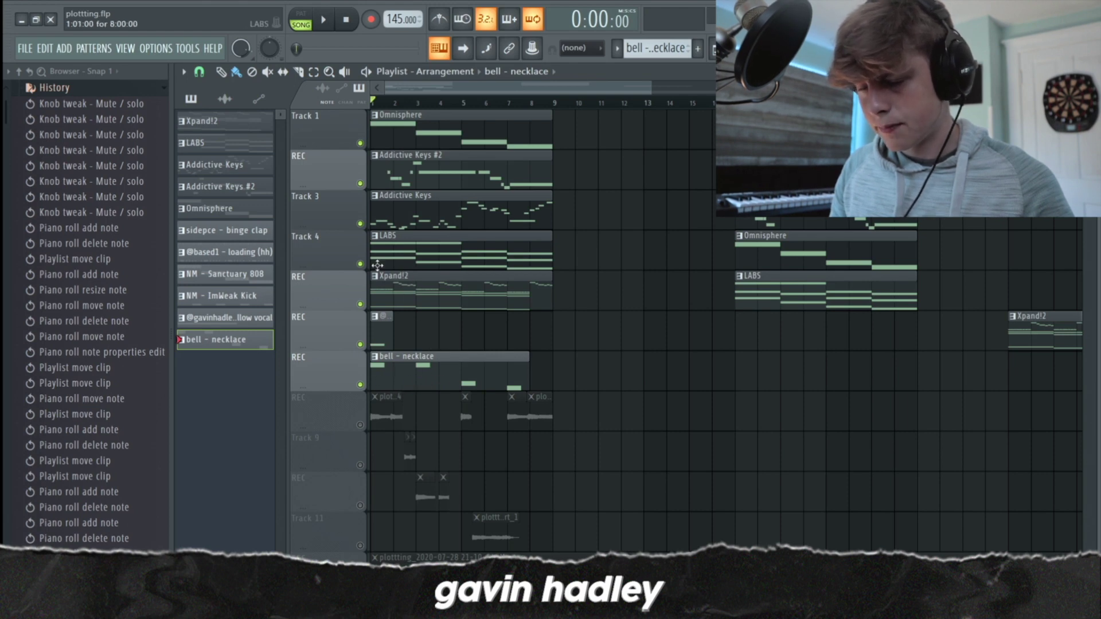
pyautogui.click(461, 255)
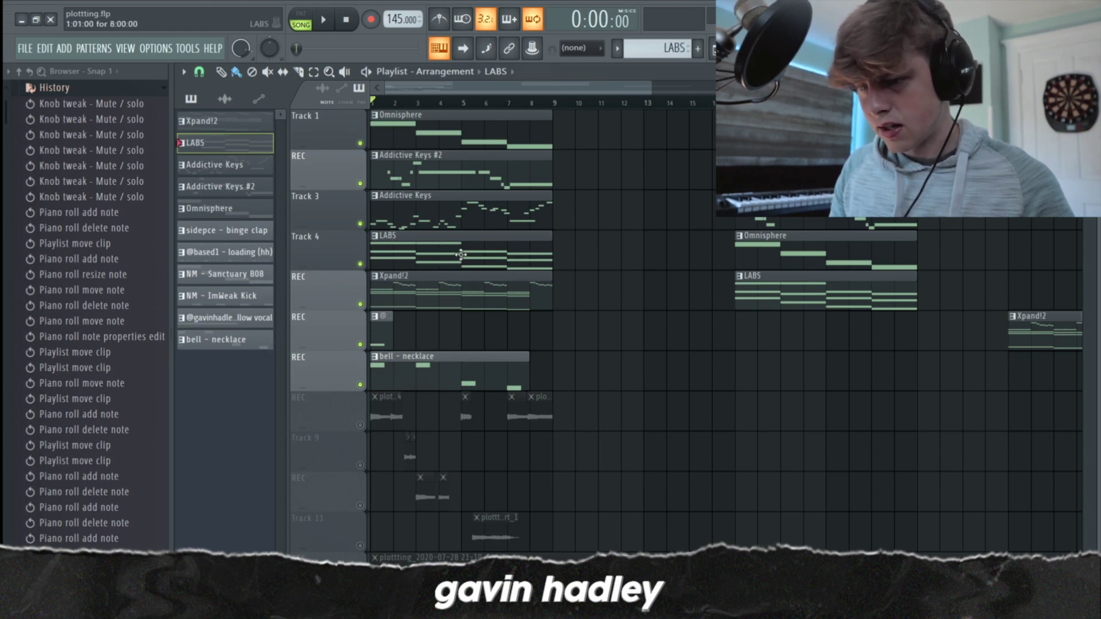
pyautogui.click(410, 278)
pyautogui.click(408, 377)
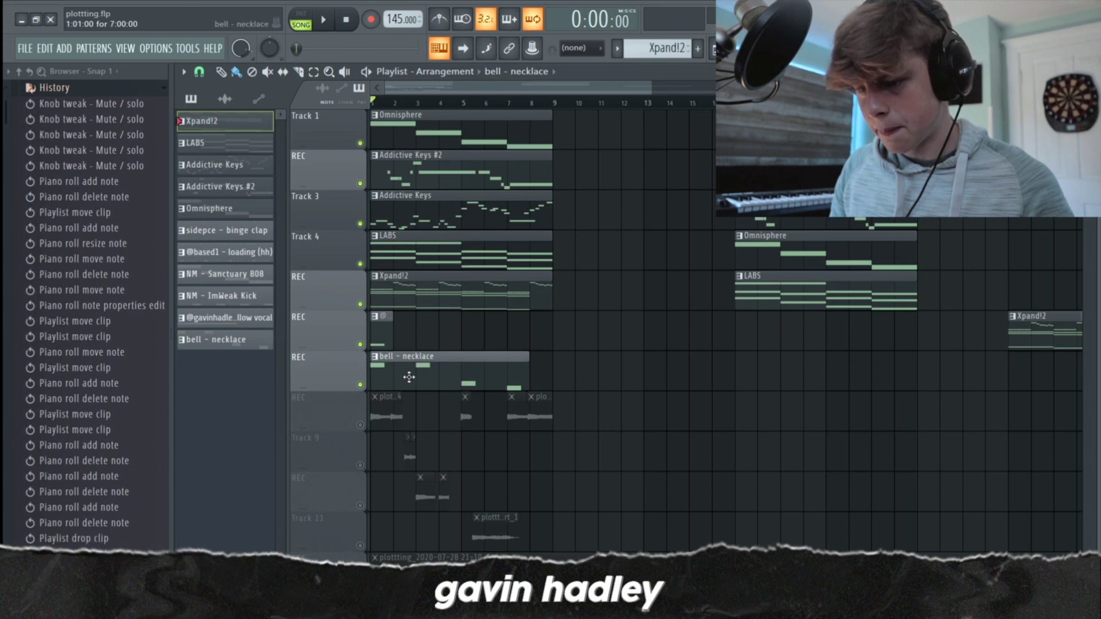
# Step: Unmute the recorded audio tracks down through Track 11 and inspect the Fruity parametric EQ 2 on their mixer track
pyautogui.scroll(-4, 631, 322)
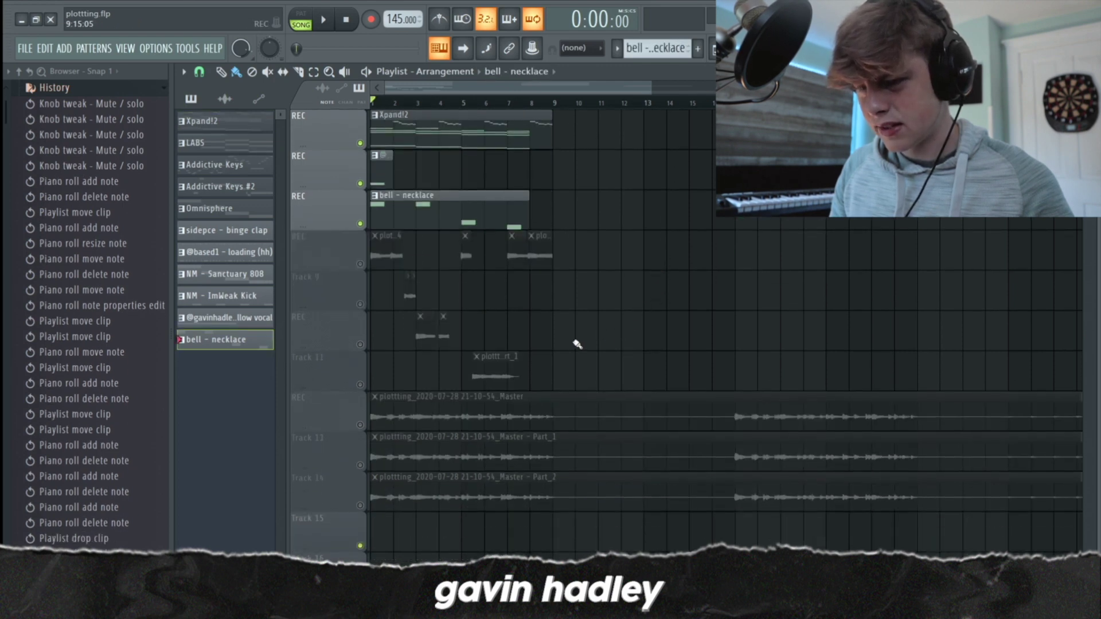
pyautogui.scroll(-1, 572, 342)
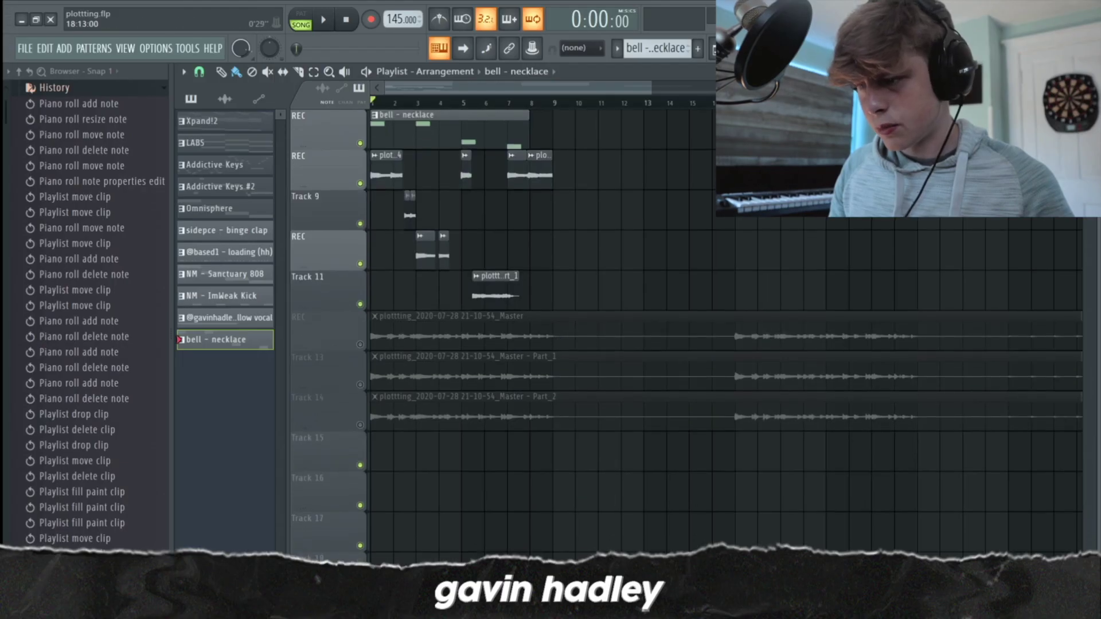
pyautogui.press('F9')
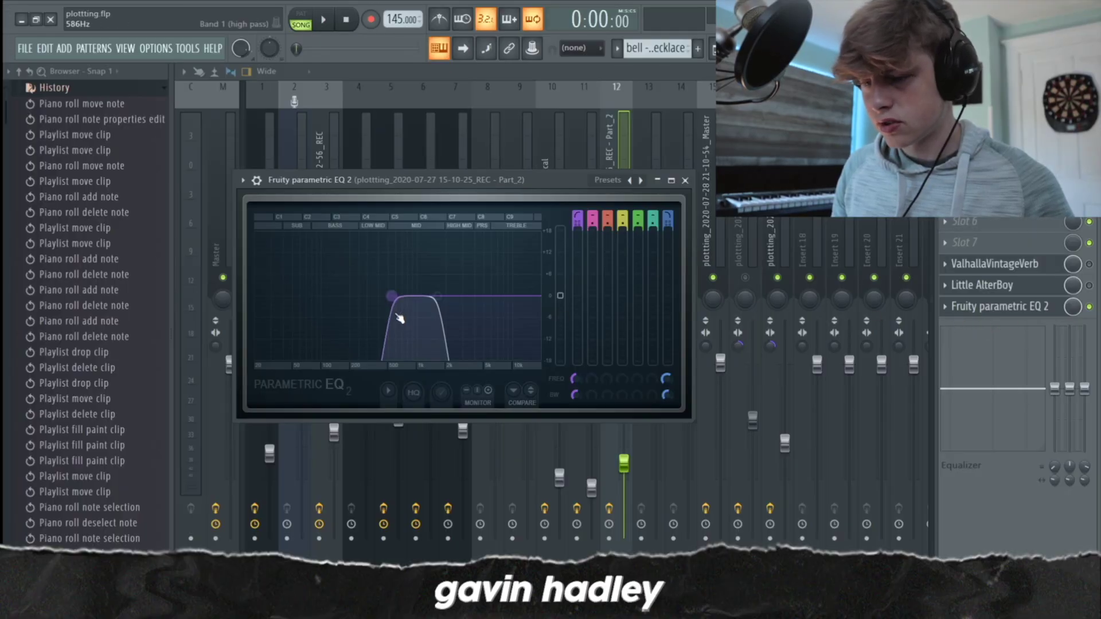
# Step: Enable Little AlterBoy on the recorded audio's mixer track and review its settings and those of ValhallaVintageVerb
pyautogui.click(1089, 286)
pyautogui.click(1024, 286)
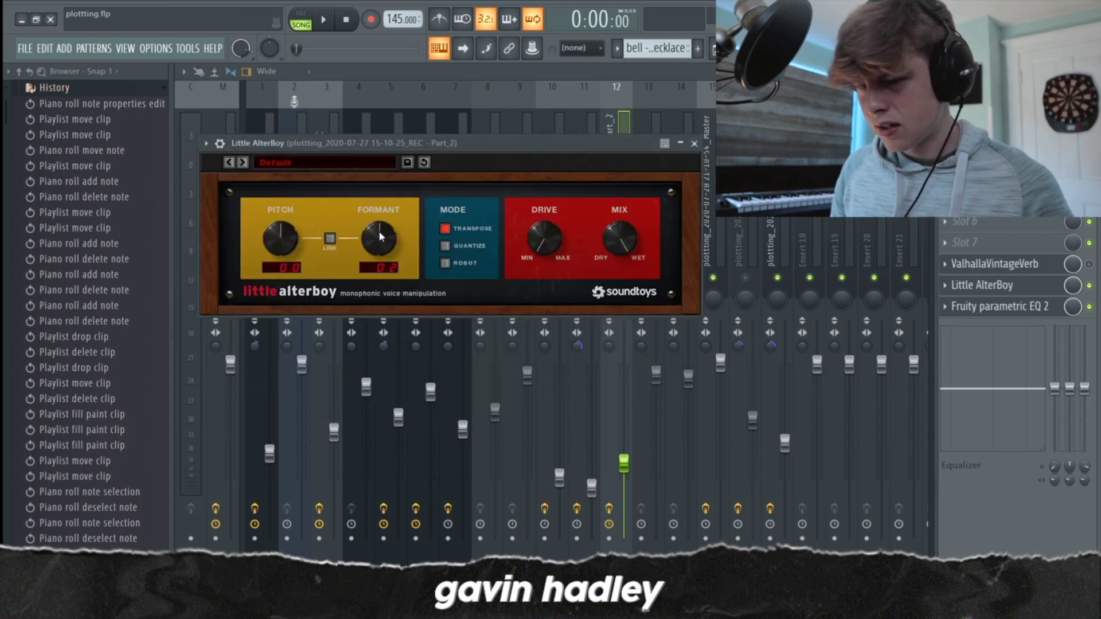
pyautogui.click(1003, 281)
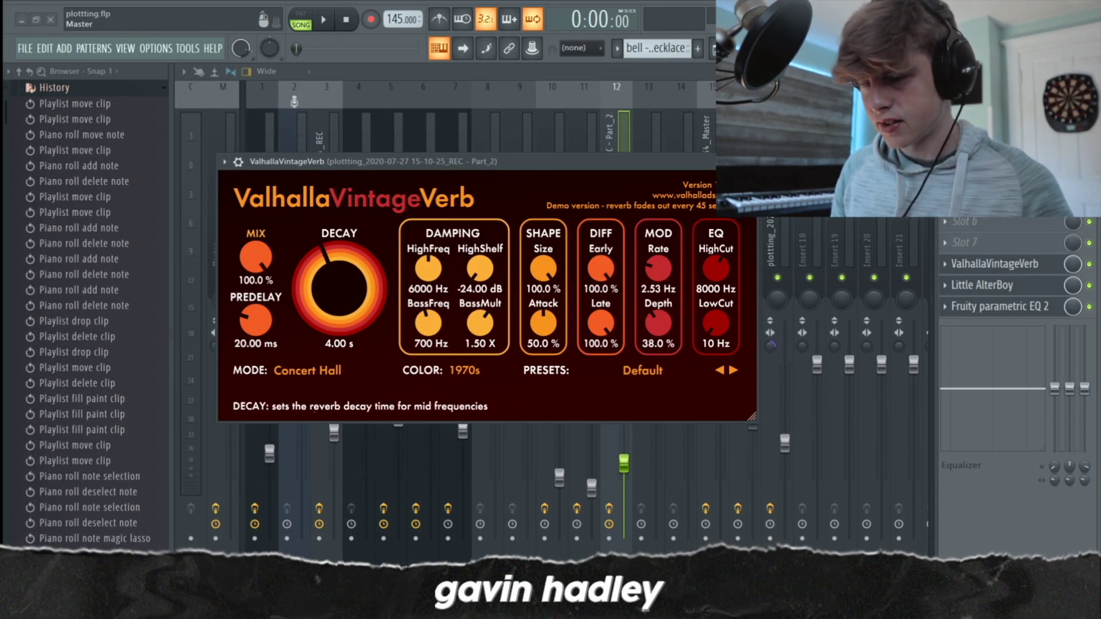
pyautogui.click(747, 162)
# Step: Play the full layered melody from the start and return to the playlist
pyautogui.press('space')
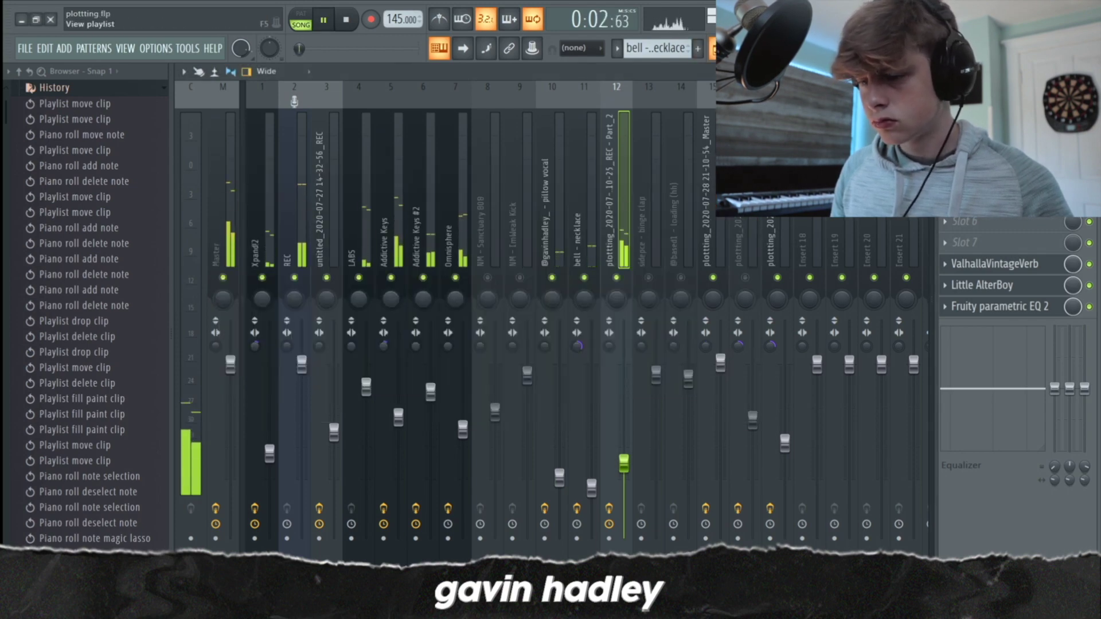
pyautogui.press('F5')
pyautogui.click(714, 316)
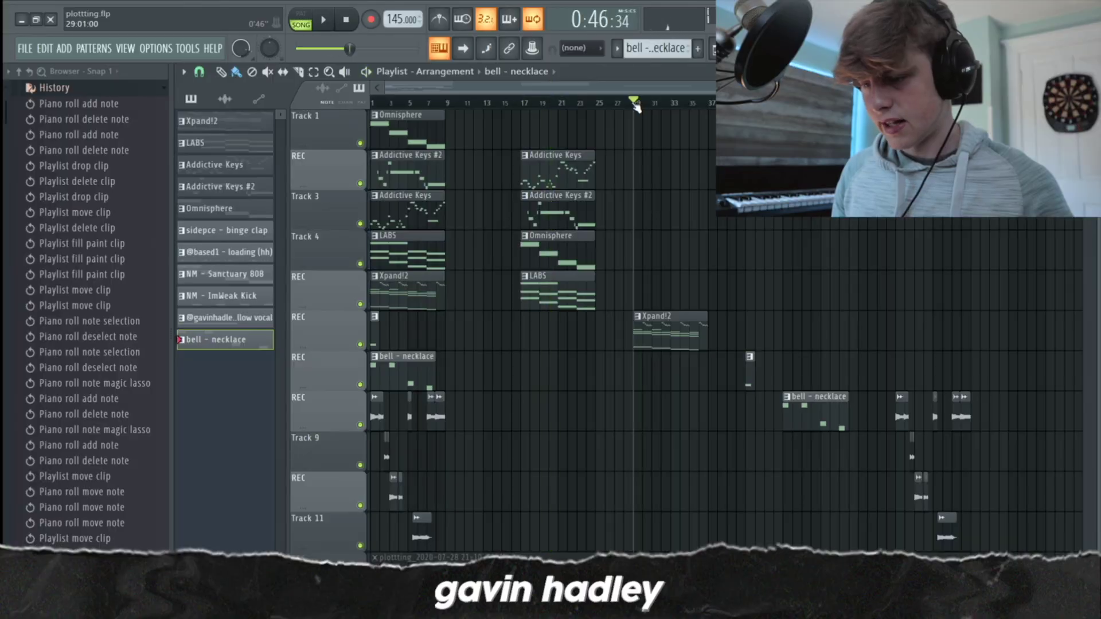
# Step: Audition the separately placed clips from bar 29, bar 41 and bar 57 of the playlist
pyautogui.press('space')
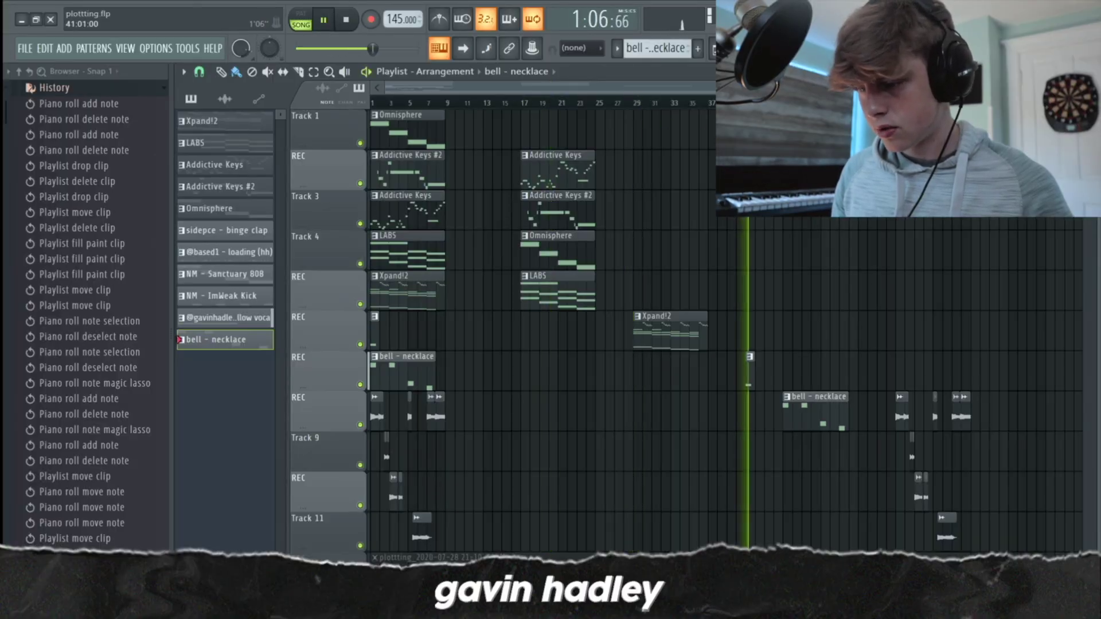
pyautogui.press('space')
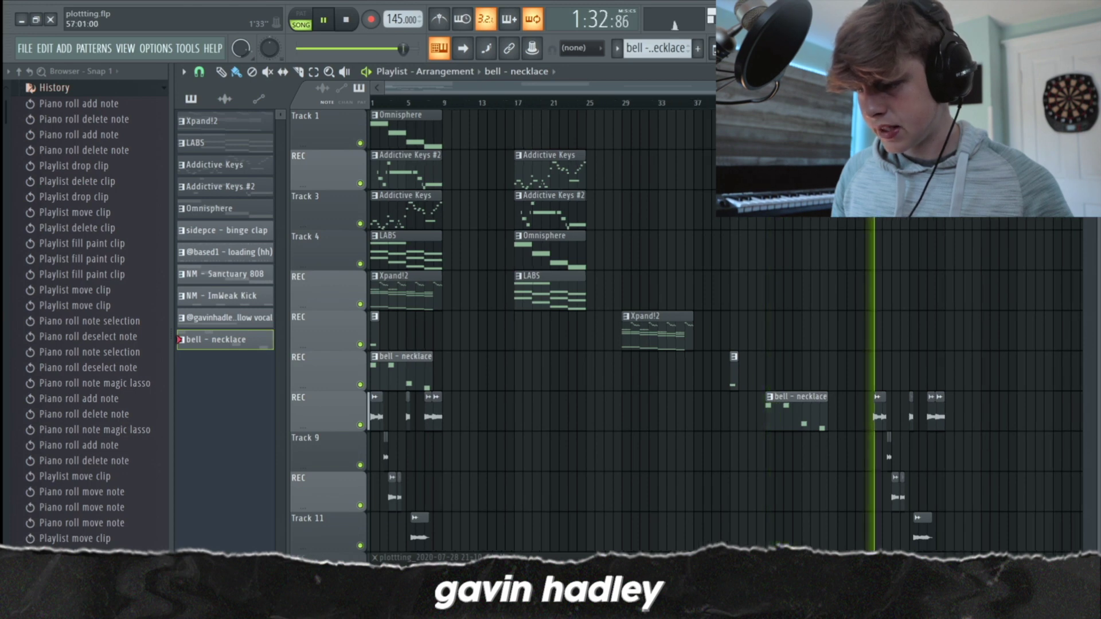
pyautogui.scroll(-4, 682, 326)
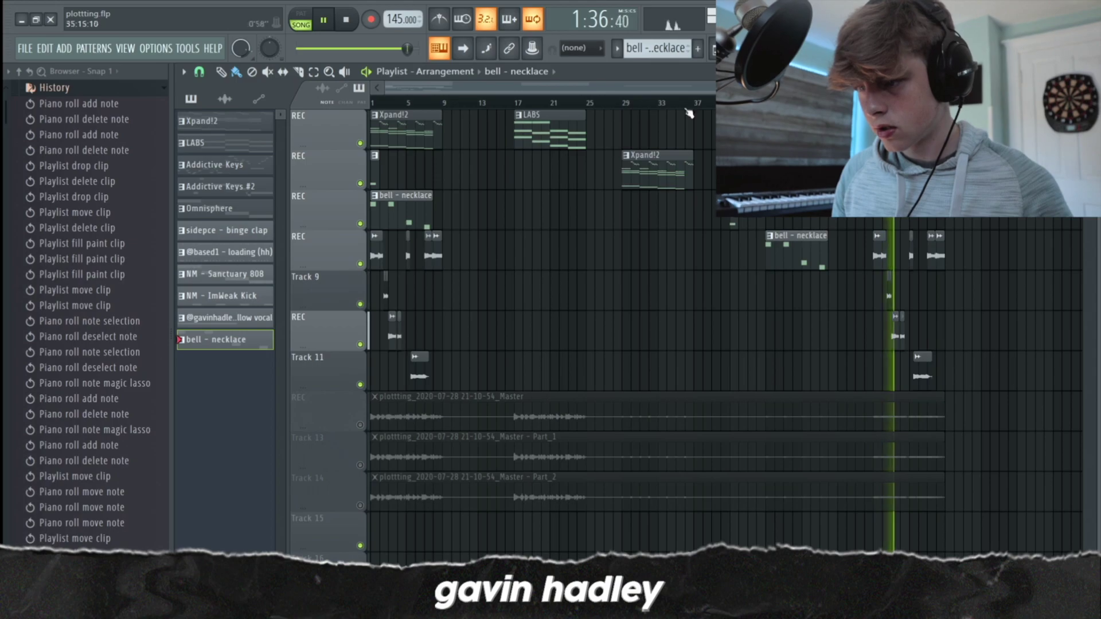
pyautogui.scroll(4, 682, 327)
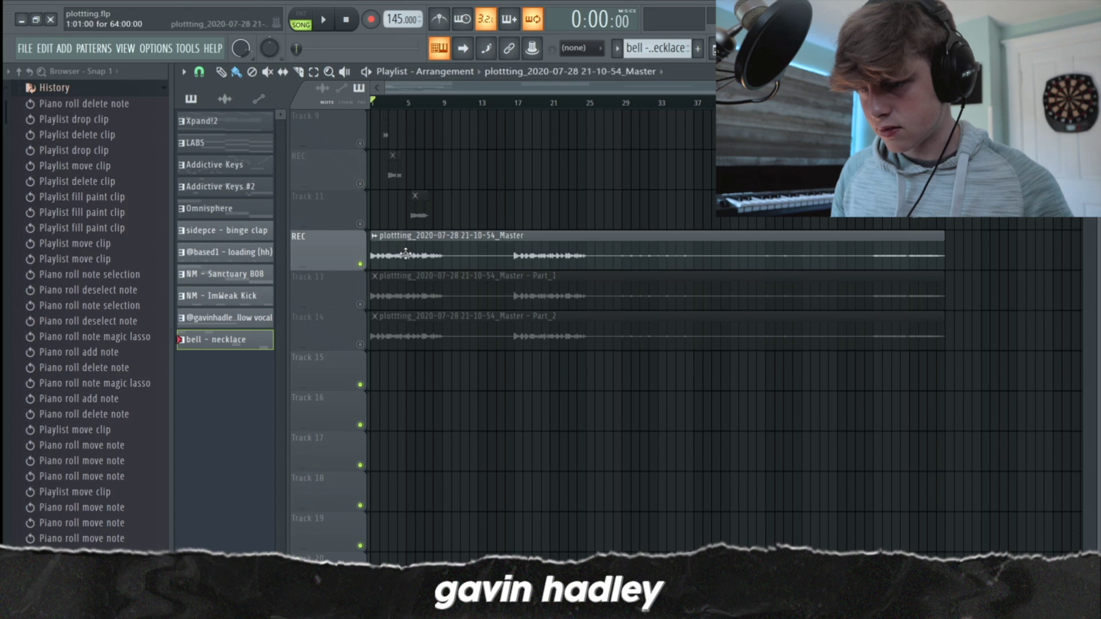
# Step: Unmute Track 13 and check the sample settings of the 21-10-54_Master and Master - Part_1 audio clips
pyautogui.doubleClick(405, 254)
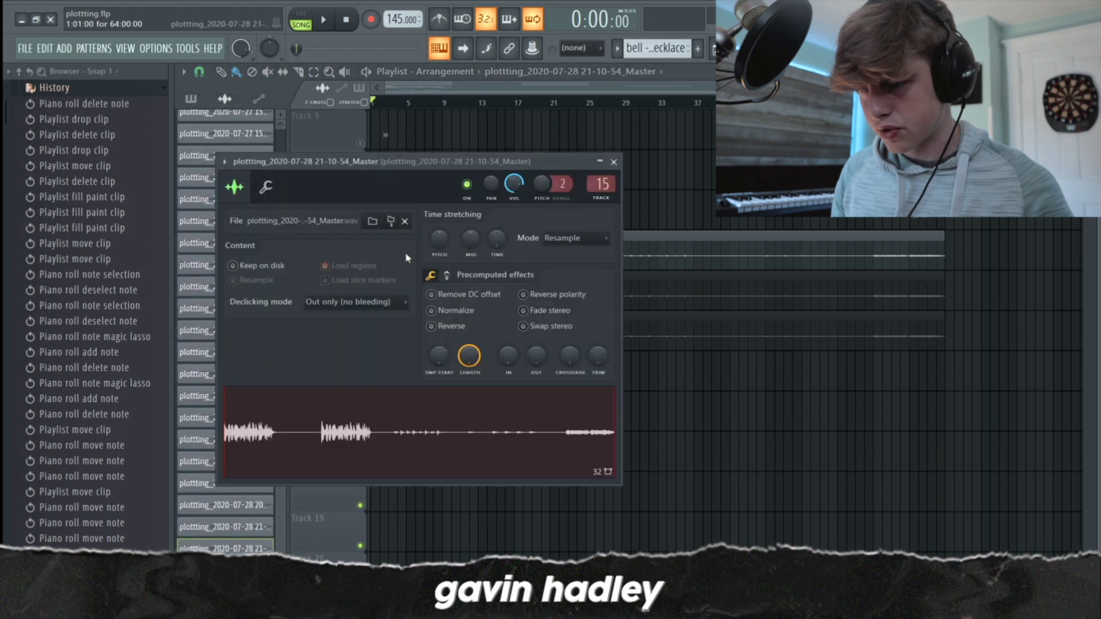
pyautogui.press('Escape')
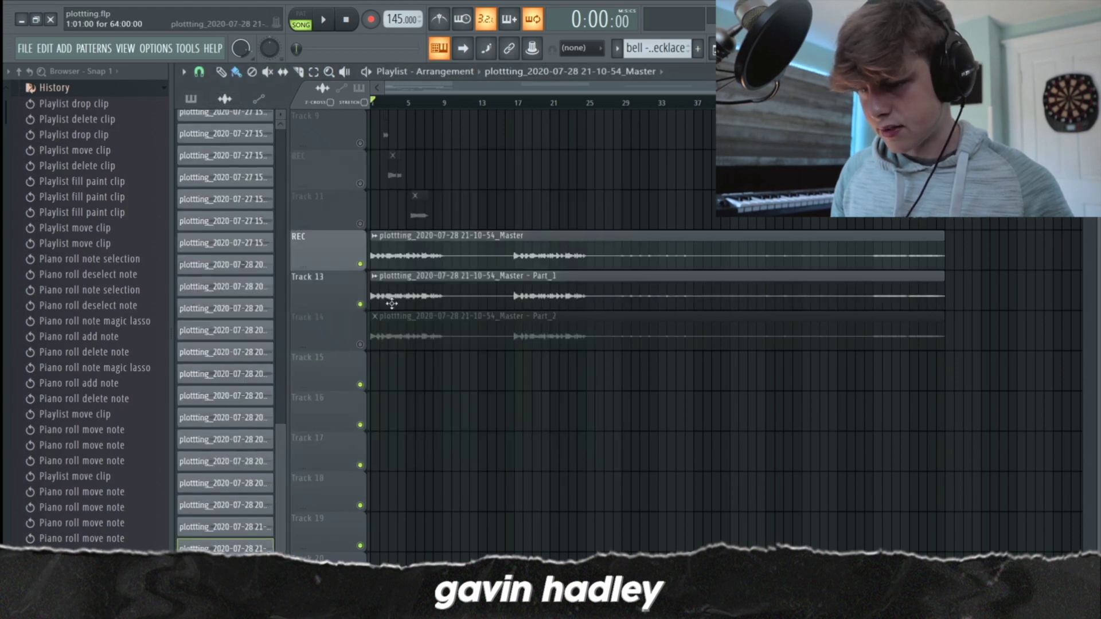
pyautogui.doubleClick(411, 297)
pyautogui.press('Escape')
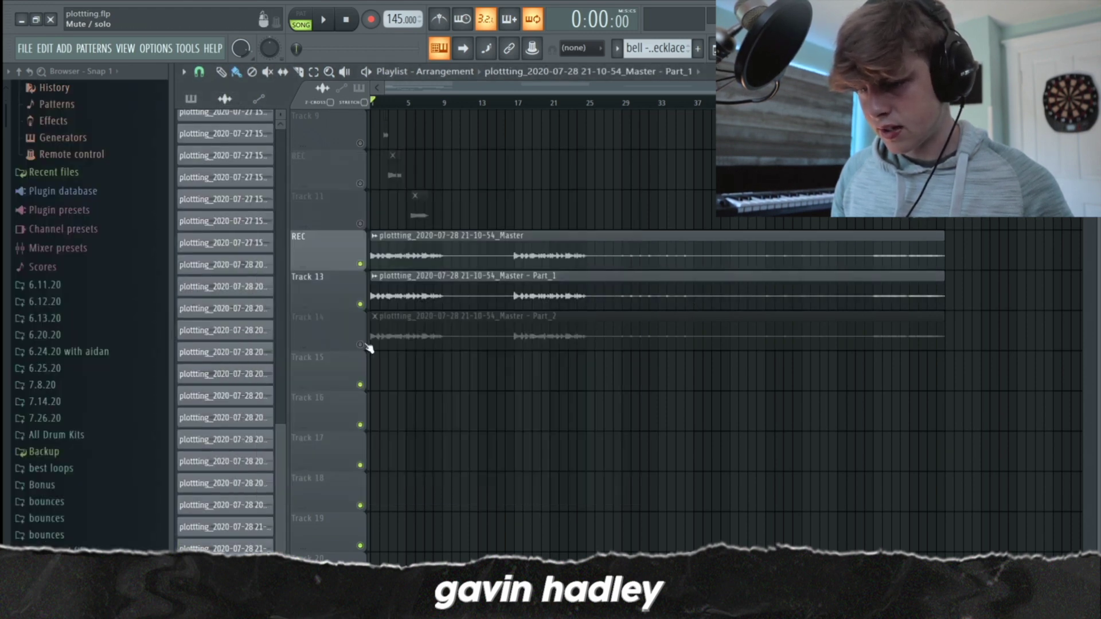
# Step: Open the Master - Part_2 audio clip and bring up the Fruity parametric EQ 2 on the bounced audio's mixer track
pyautogui.doubleClick(414, 339)
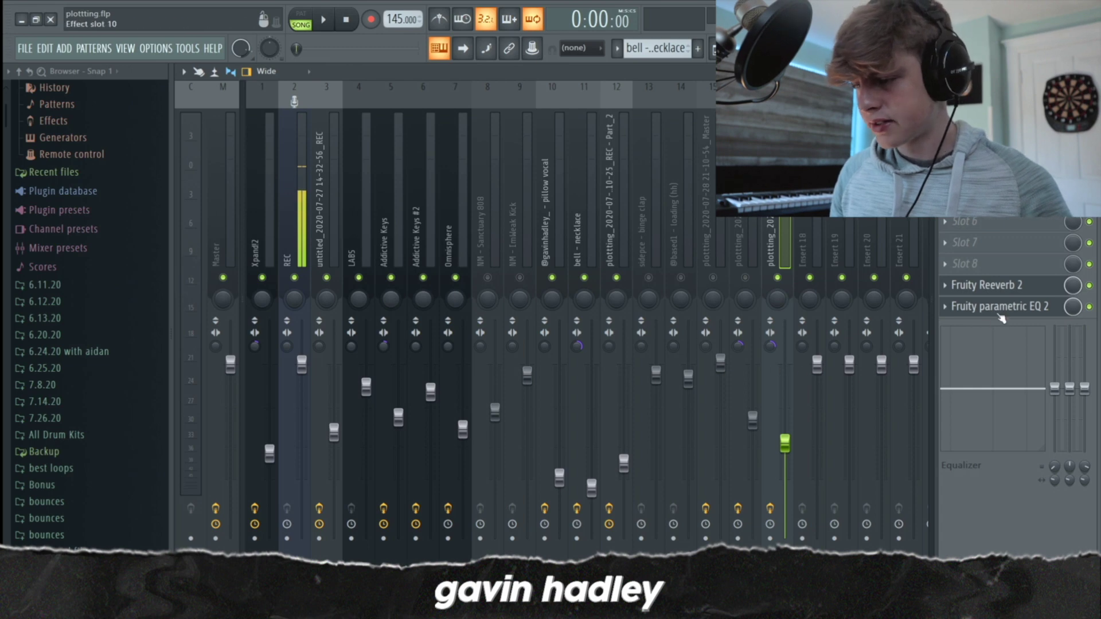
pyautogui.click(988, 309)
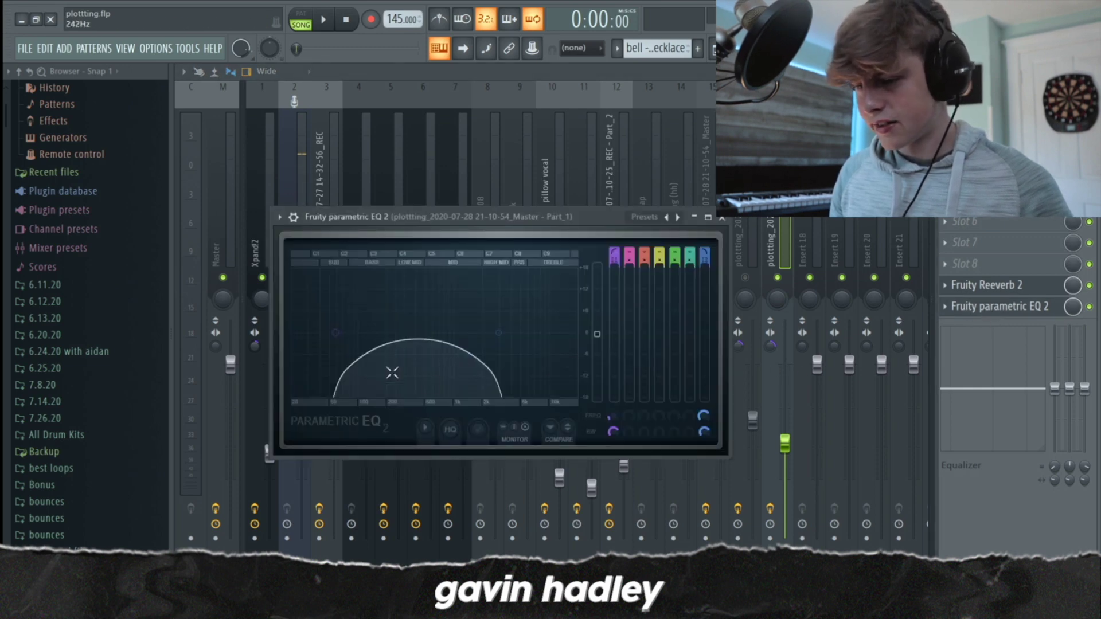
# Step: Audition the bounced audio while checking its Fruity Reeverb 2, toggling the 21-10-54_Master mixer track to compare
pyautogui.press('space')
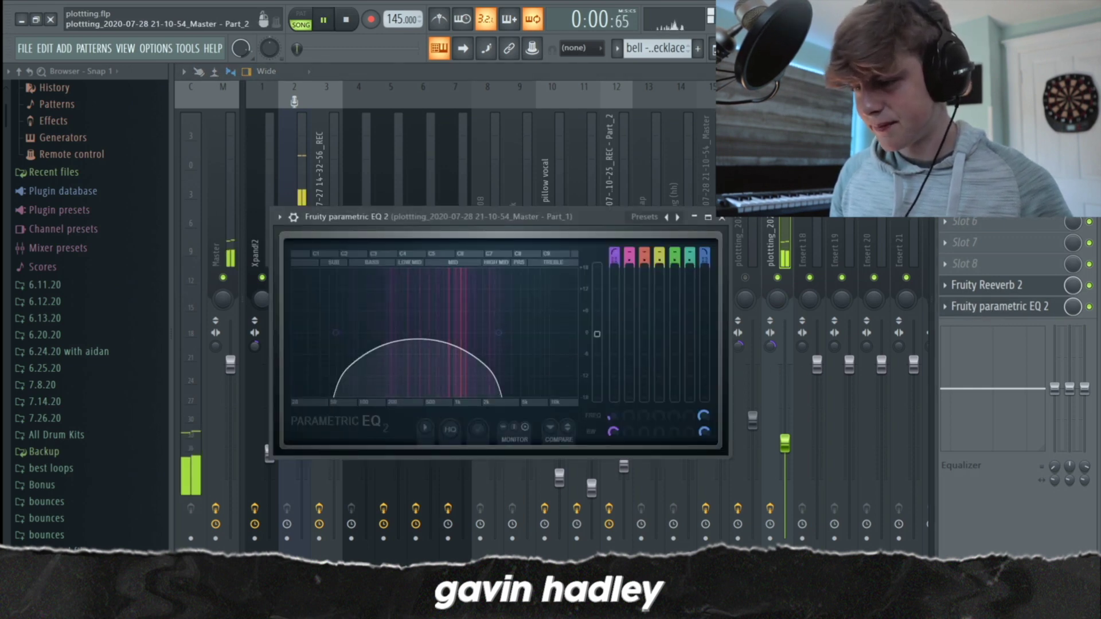
pyautogui.click(1007, 284)
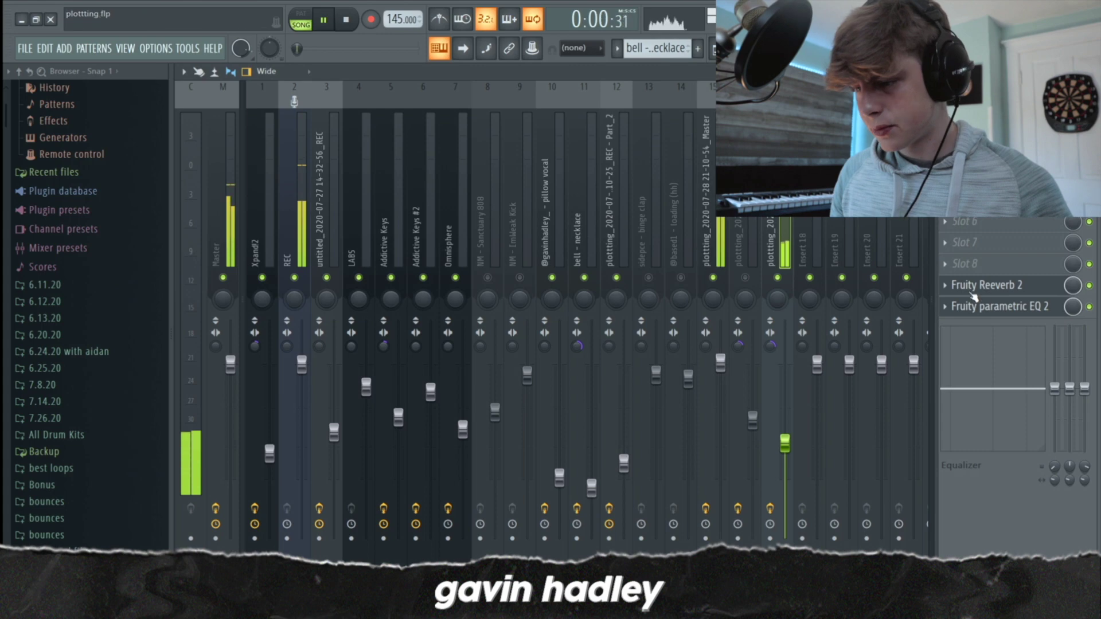
pyautogui.click(714, 278)
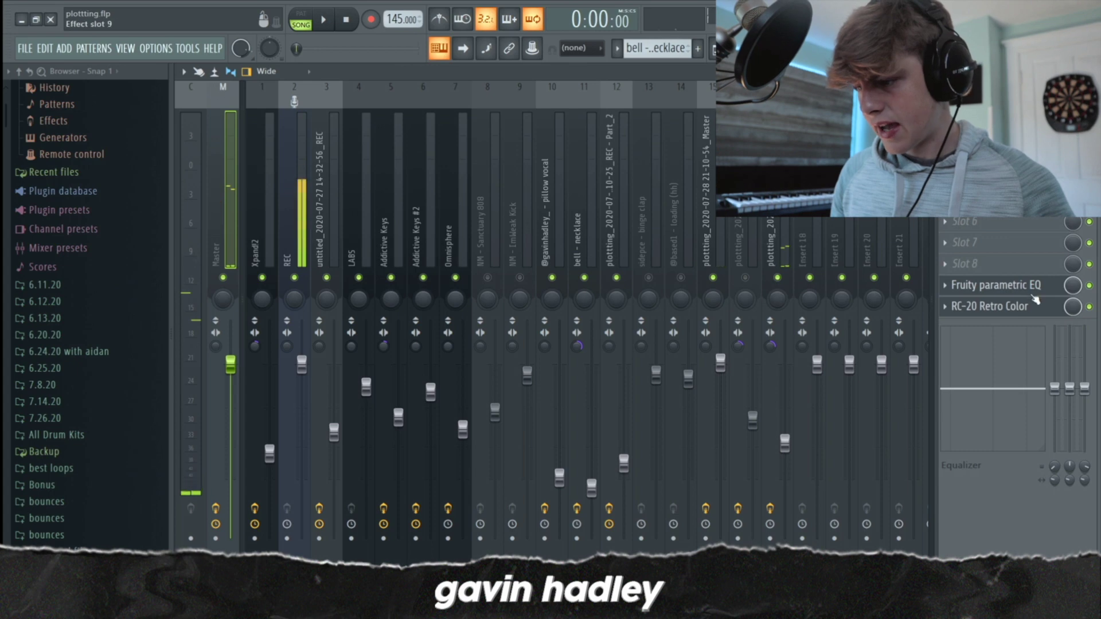
# Step: Review the RC-20 Retro Color and Fruity parametric EQ settings on the Master mixer track
pyautogui.click(1025, 306)
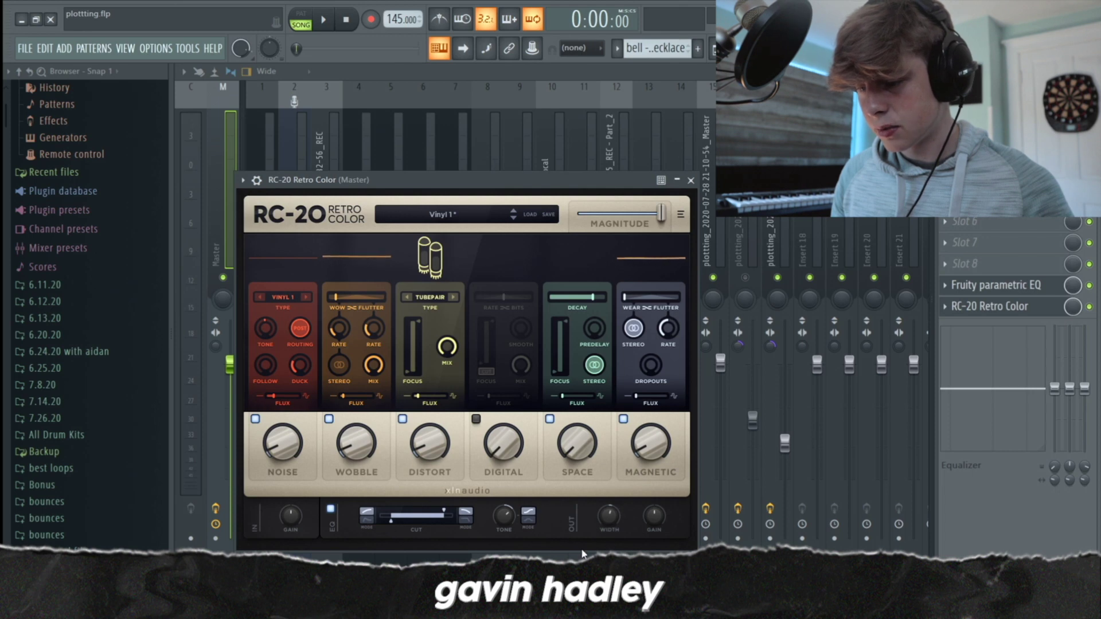
pyautogui.click(991, 285)
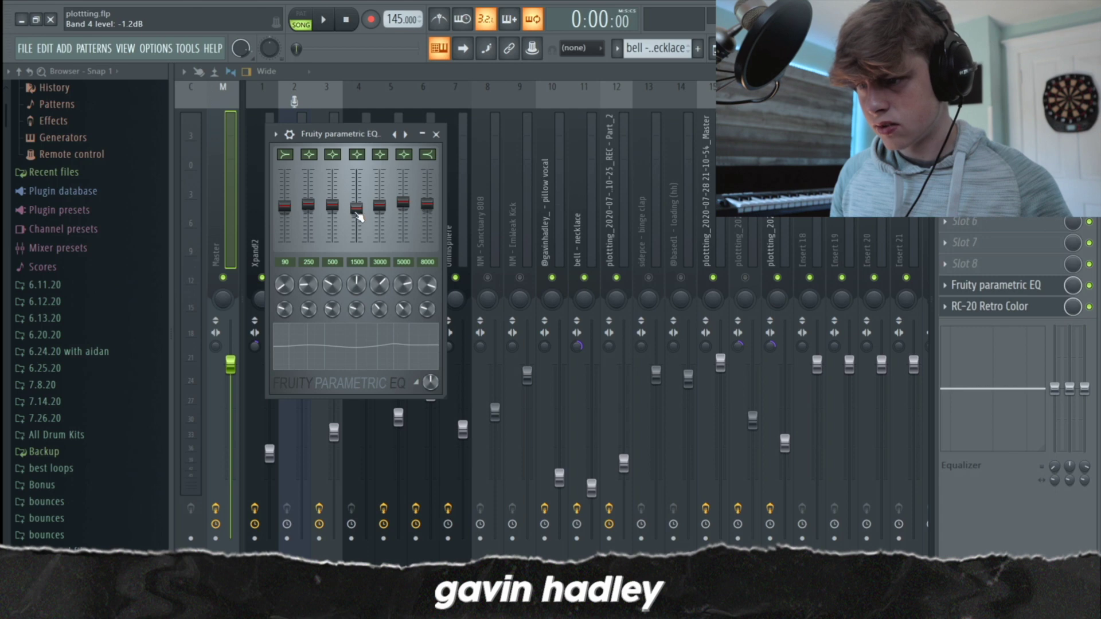
# Step: Return to the playlist and play the bounced Master and Master - Part_1 clips from the start
pyautogui.press('F5')
pyautogui.scroll(5, 493, 296)
pyautogui.press('space')
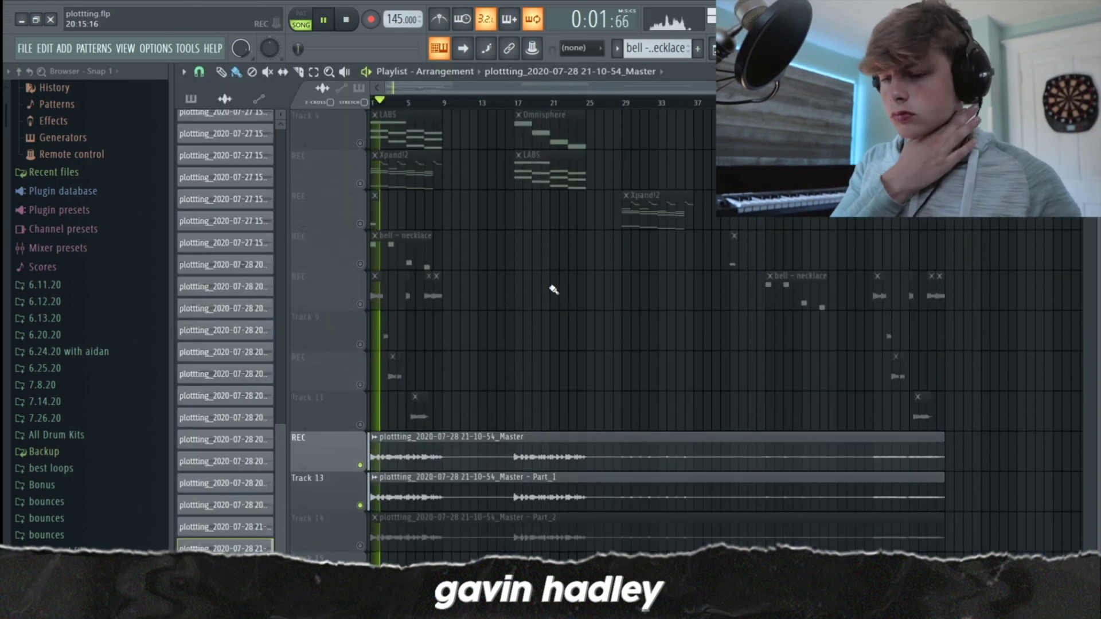